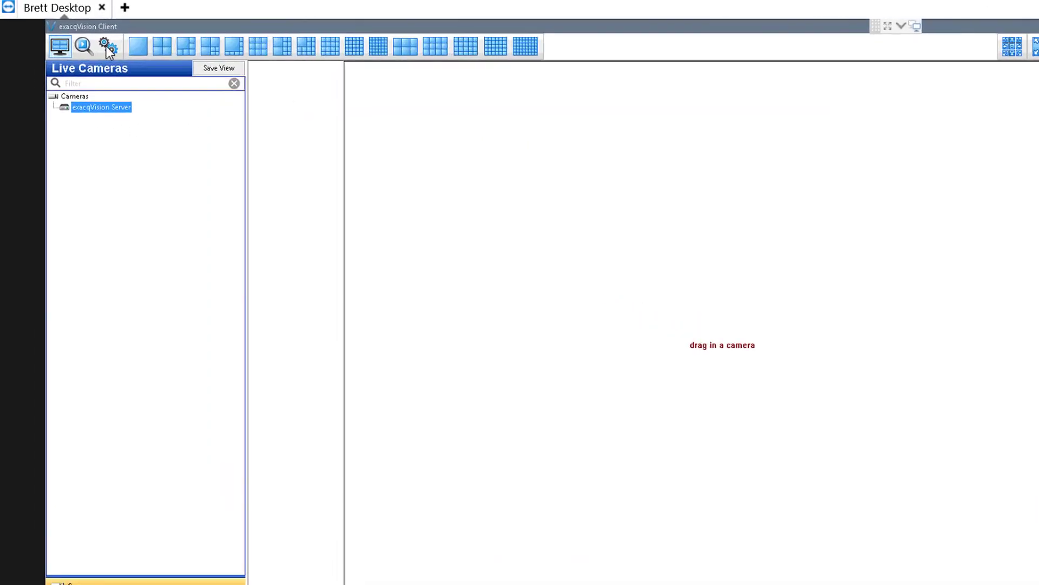
- Open Add IP Cameras under exacqVision Server and locate the Shop camera in the discovered list
left_click(155, 68)
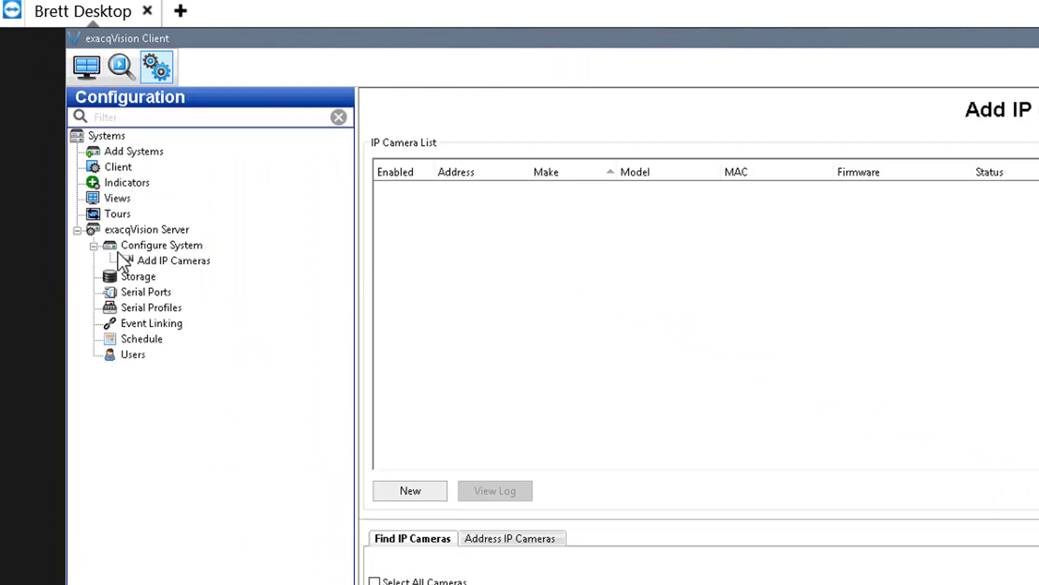
left_click(80, 229)
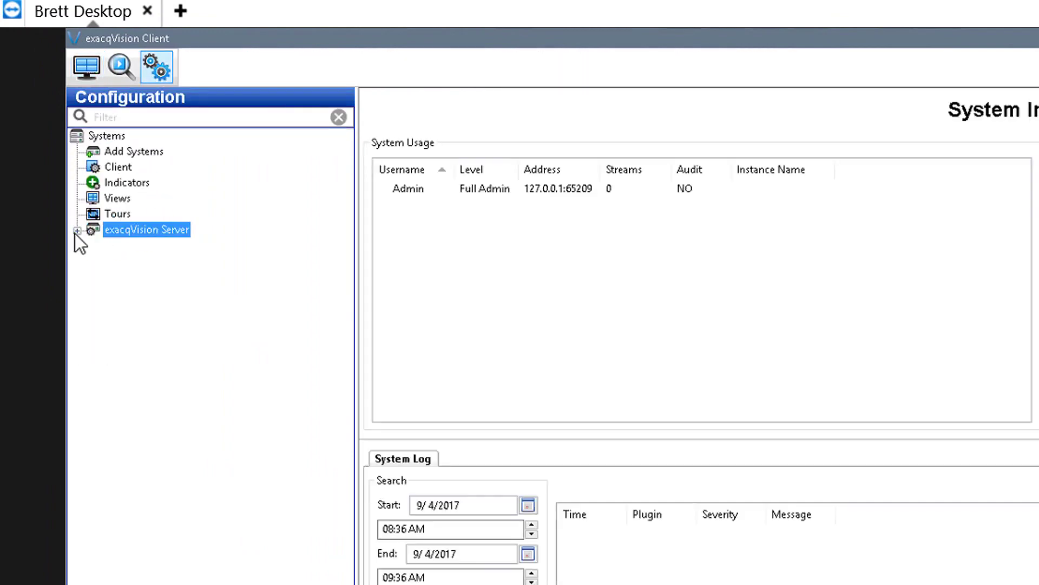
left_click(77, 232)
left_click(148, 260)
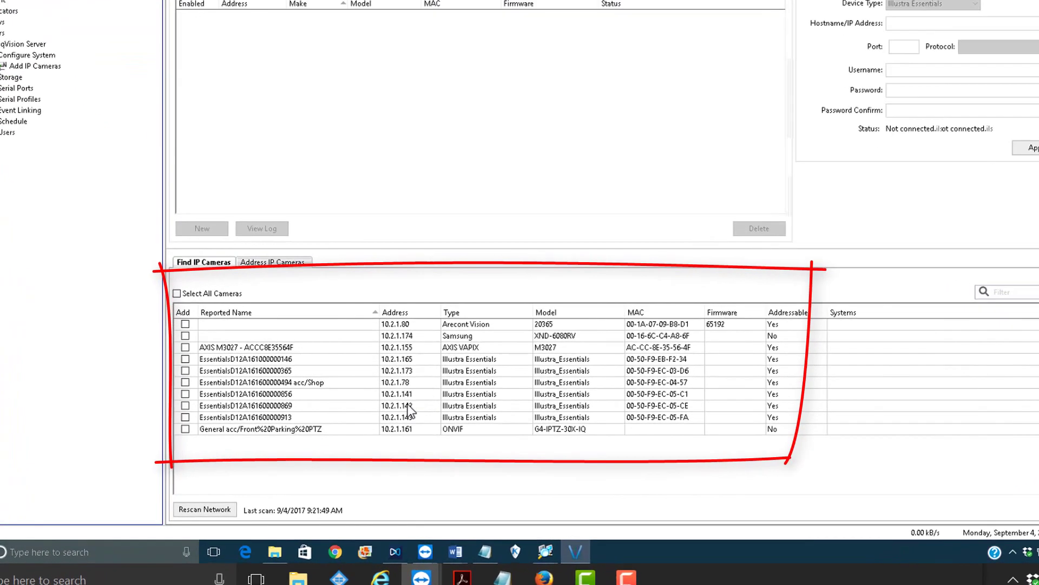
left_click(416, 410)
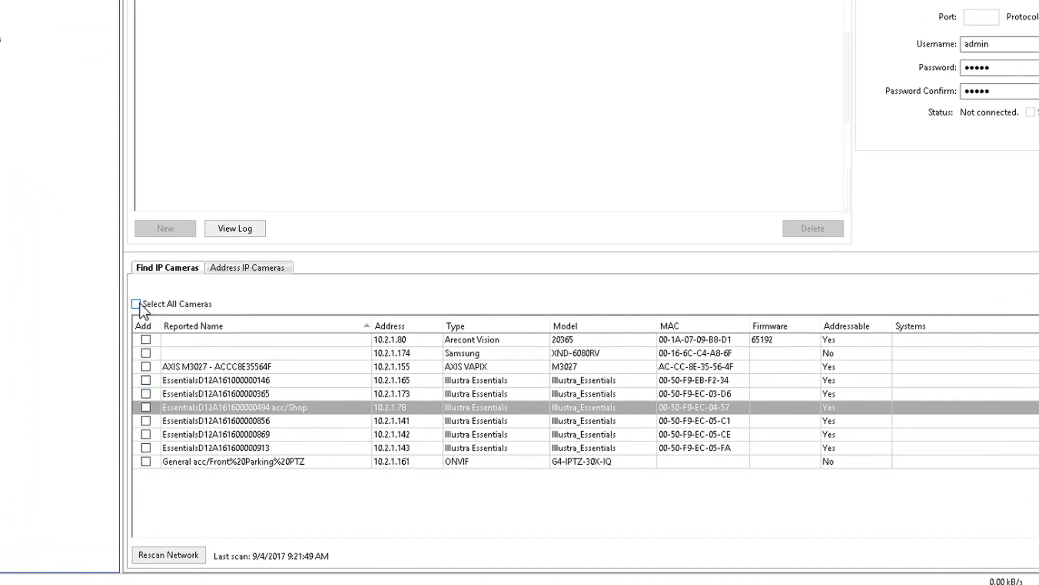
- Select only the Shop camera at 10.2.1.78 and add it
left_click(139, 306)
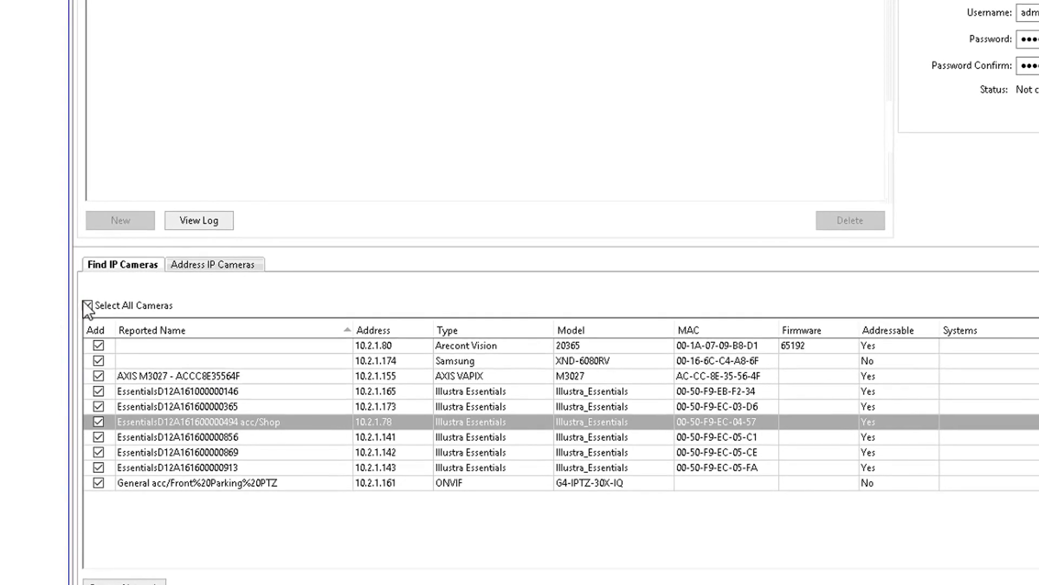
left_click(87, 306)
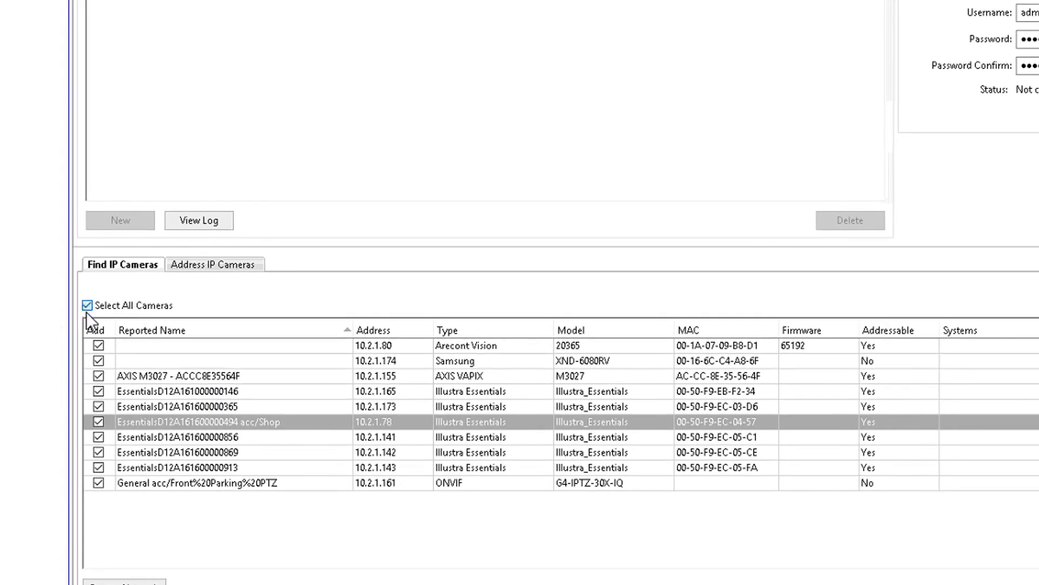
left_click(99, 422)
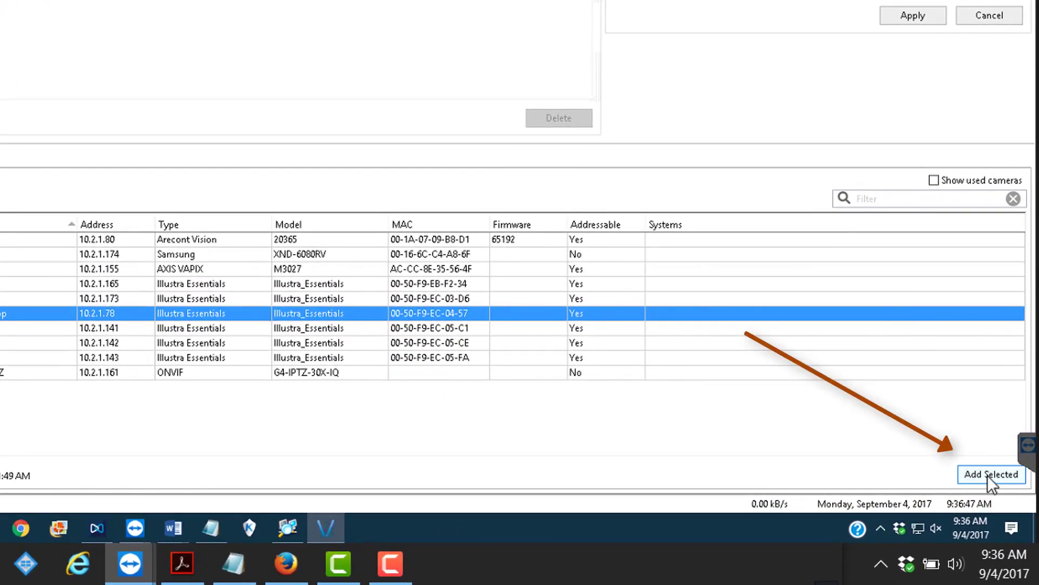
left_click(987, 476)
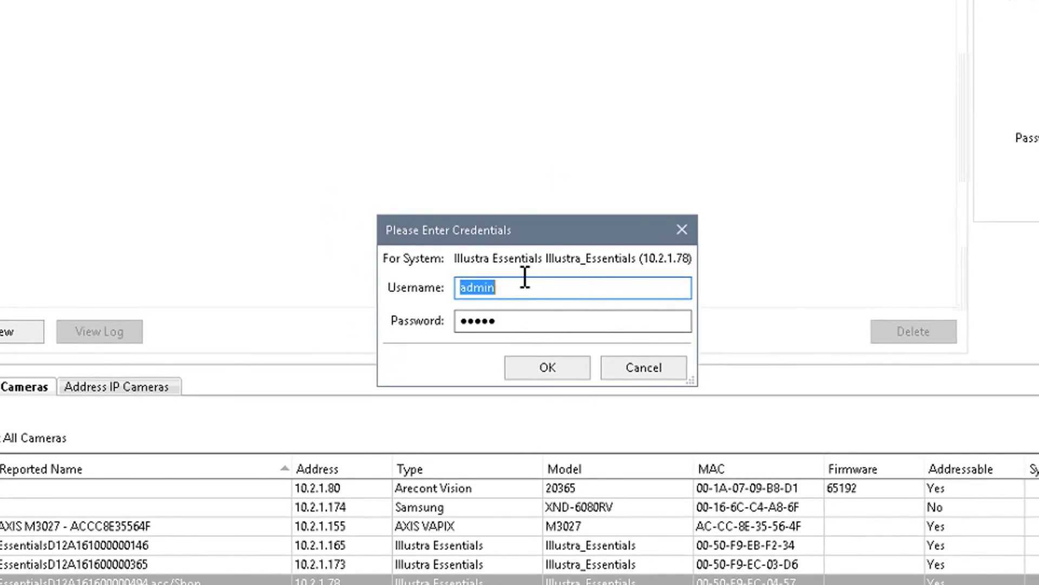
- Enter the camera's username and password in the credentials prompt
type("admin")
key("Tab")
type("admin")
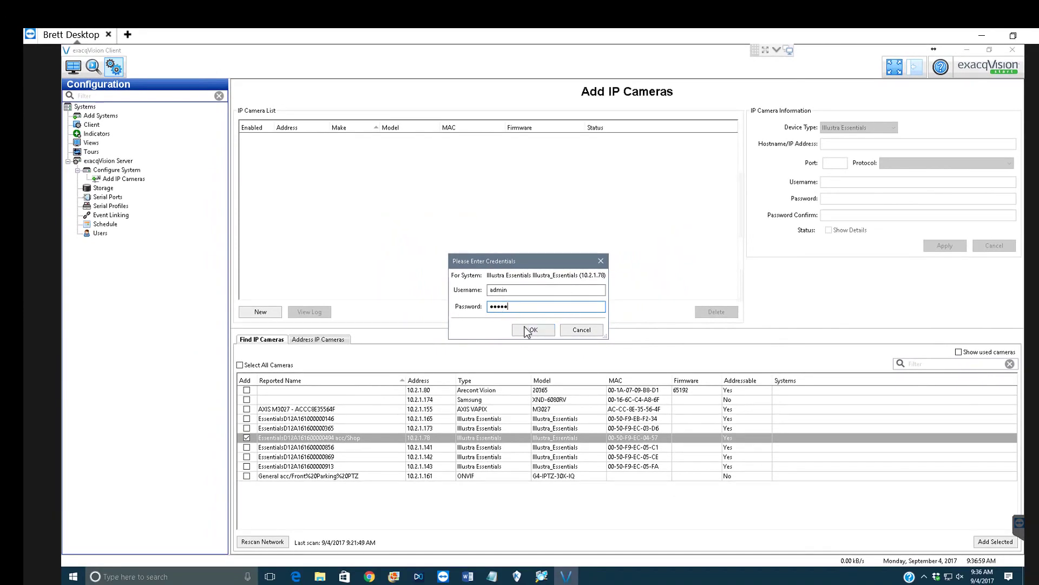
- Confirm the credentials to add the 10.2.1.78 camera, then open its Input 1 settings under Camera Recording
left_click(530, 329)
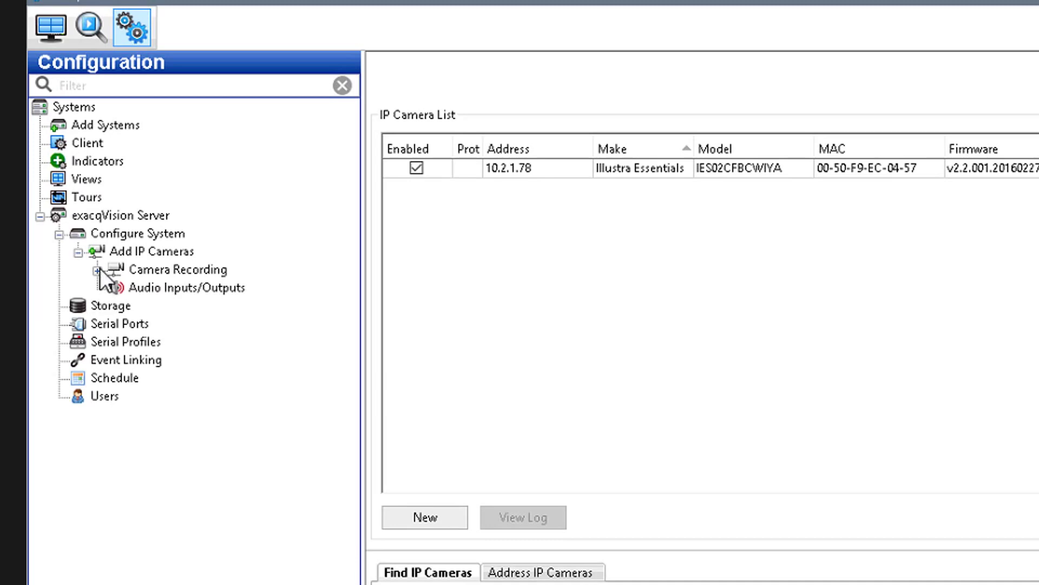
left_click(98, 270)
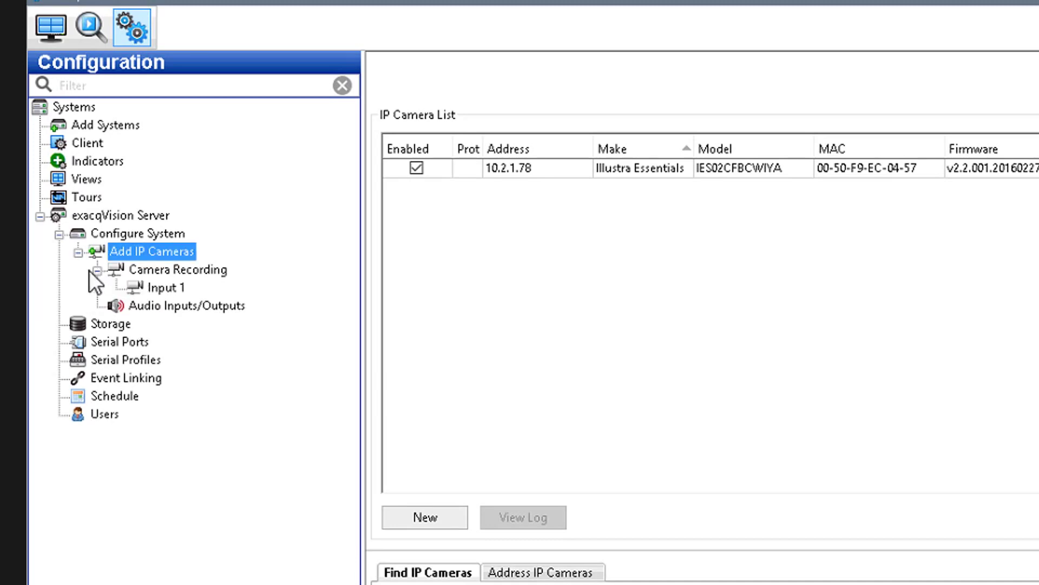
left_click(161, 289)
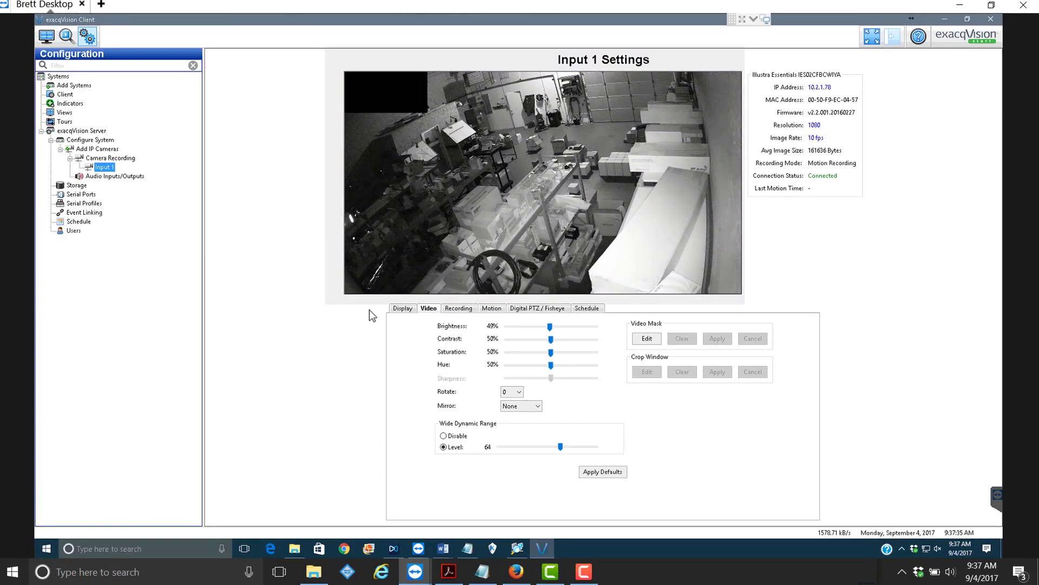
- Rename Input 1 to 'Shop Camera' on the Display tab and apply
left_click(402, 308)
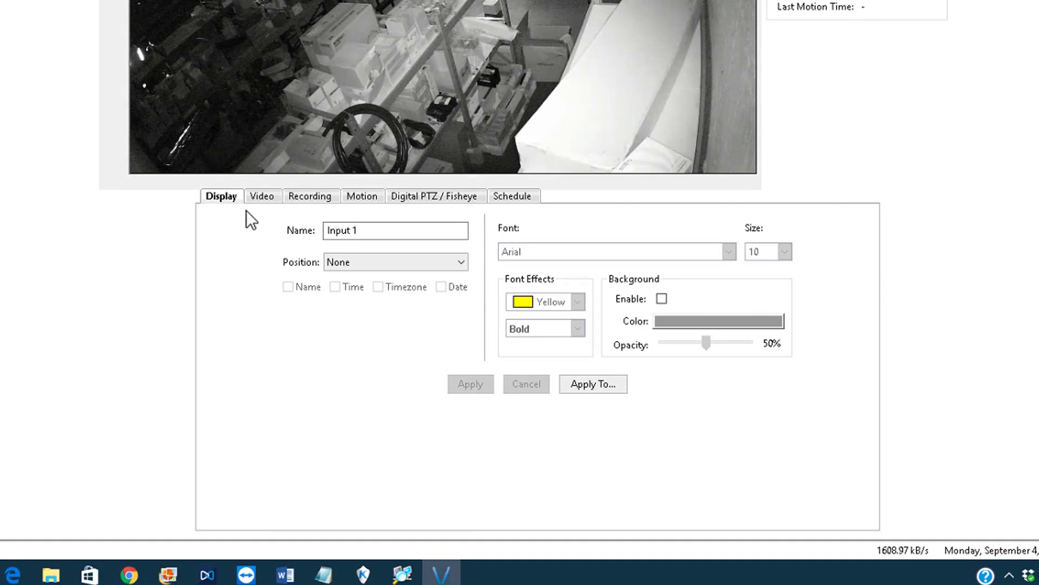
left_click(367, 231)
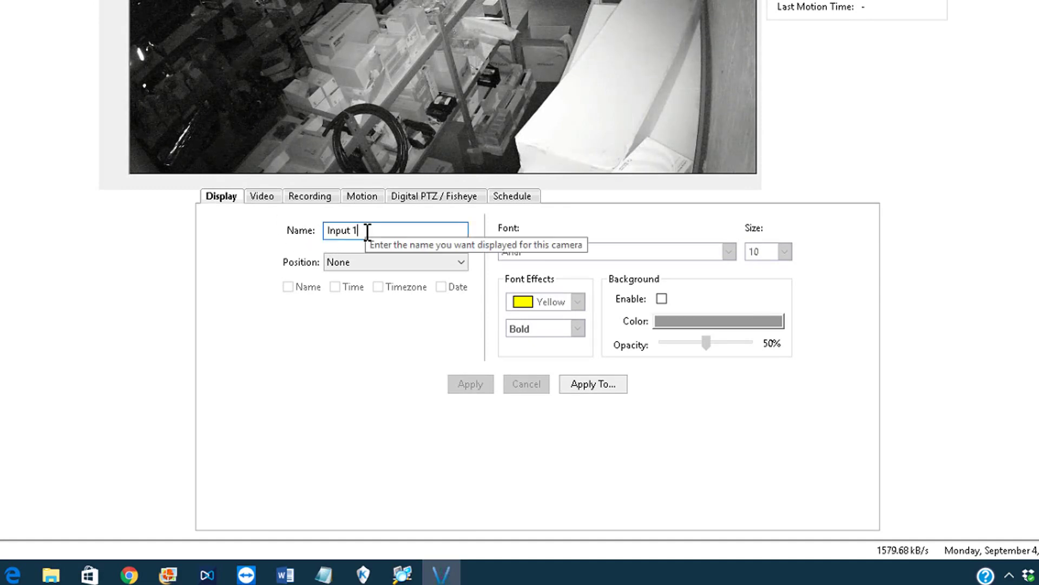
double_click(320, 231)
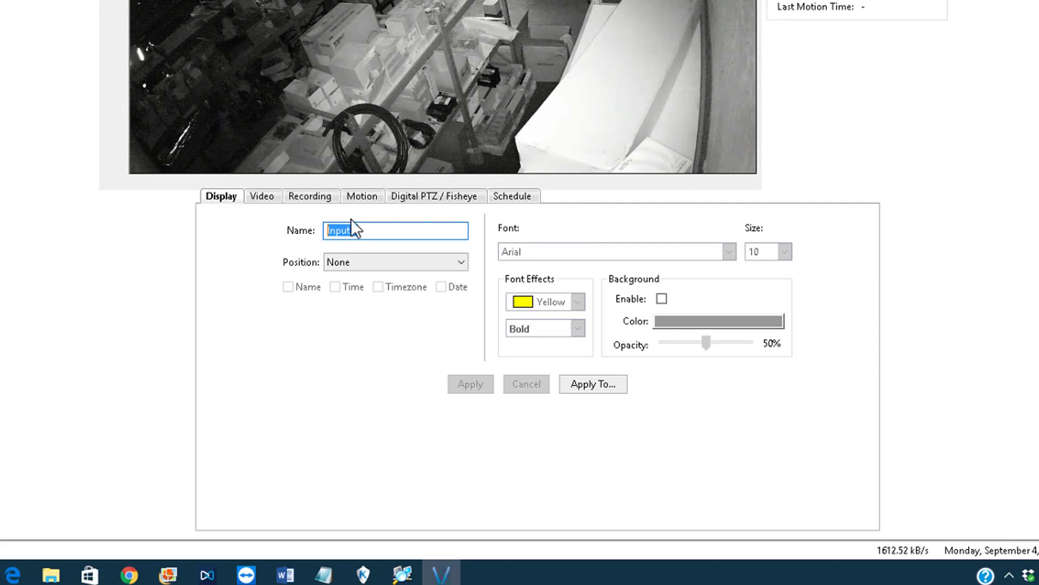
type("Sh")
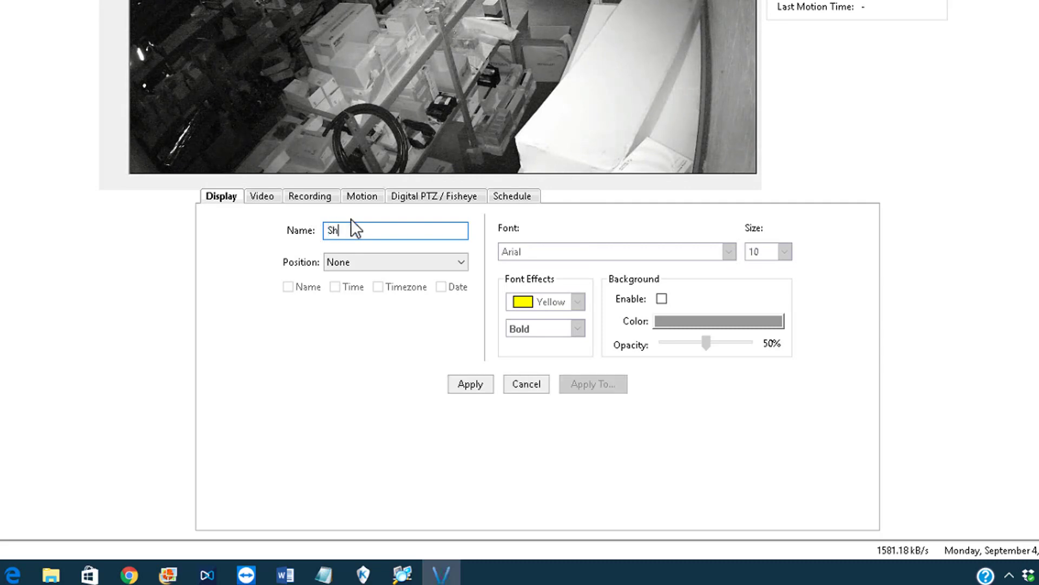
type("o pCamera")
key("BackSpace")
key("BackSpace")
key("BackSpace")
key("BackSpace")
key("BackSpace")
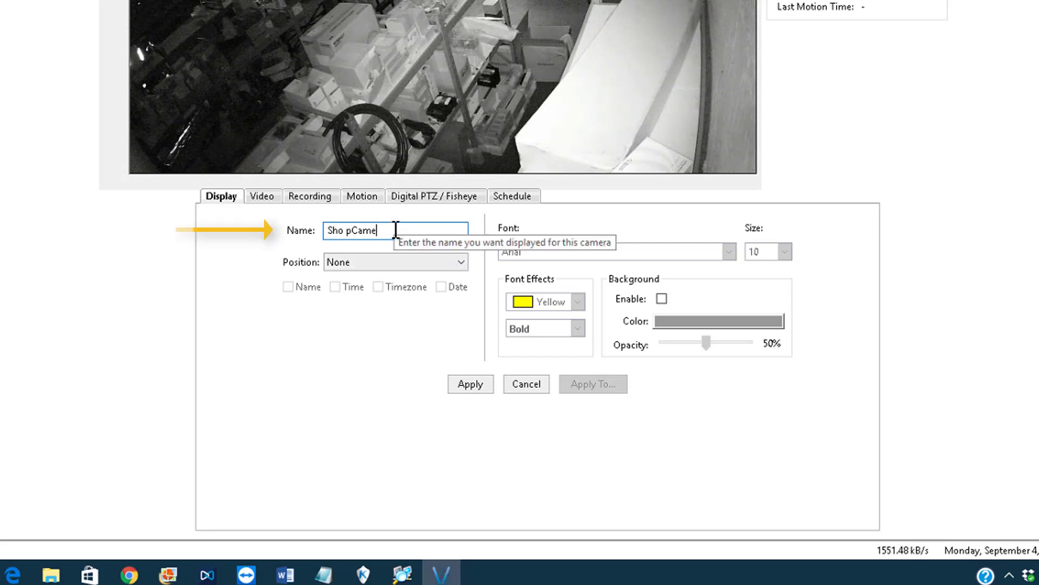
key("BackSpace")
key("BackSpace")
key("BackSpace")
key("BackSpace")
type("op Camera")
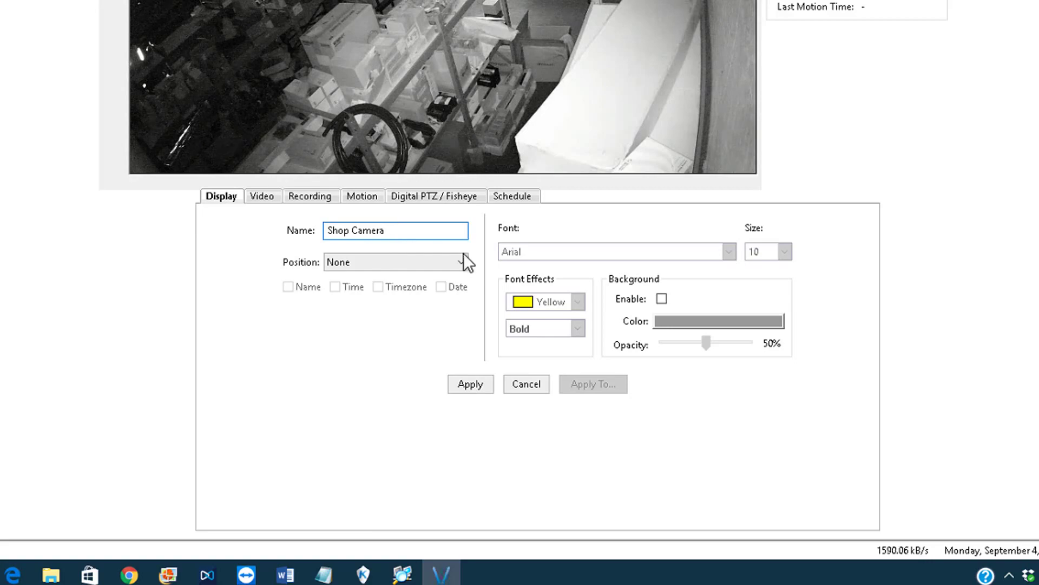
left_click(474, 384)
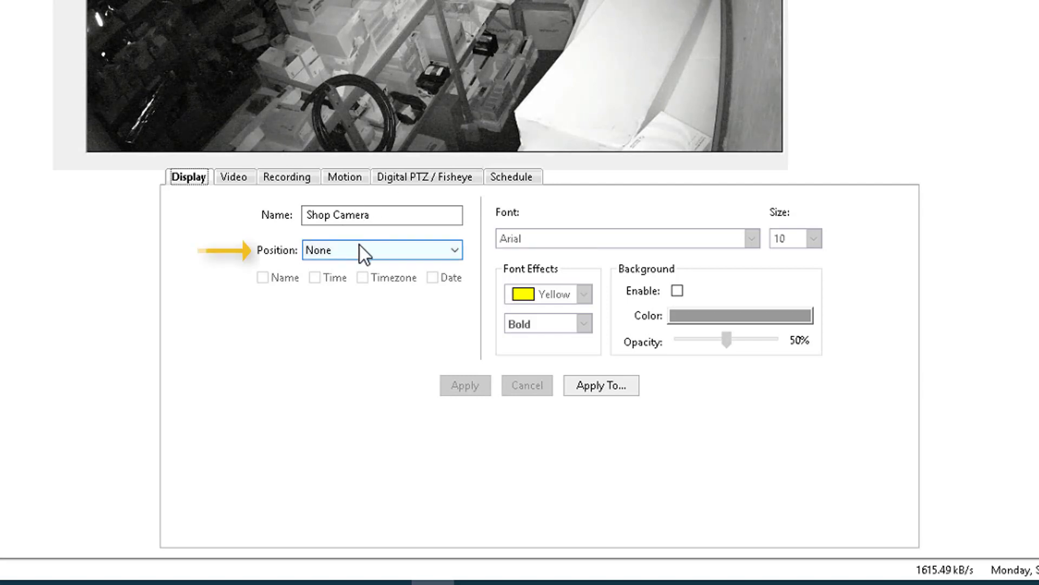
- Add a Bottom-Center overlay of camera name, time and date, apply it, and enable the background
left_click(317, 254)
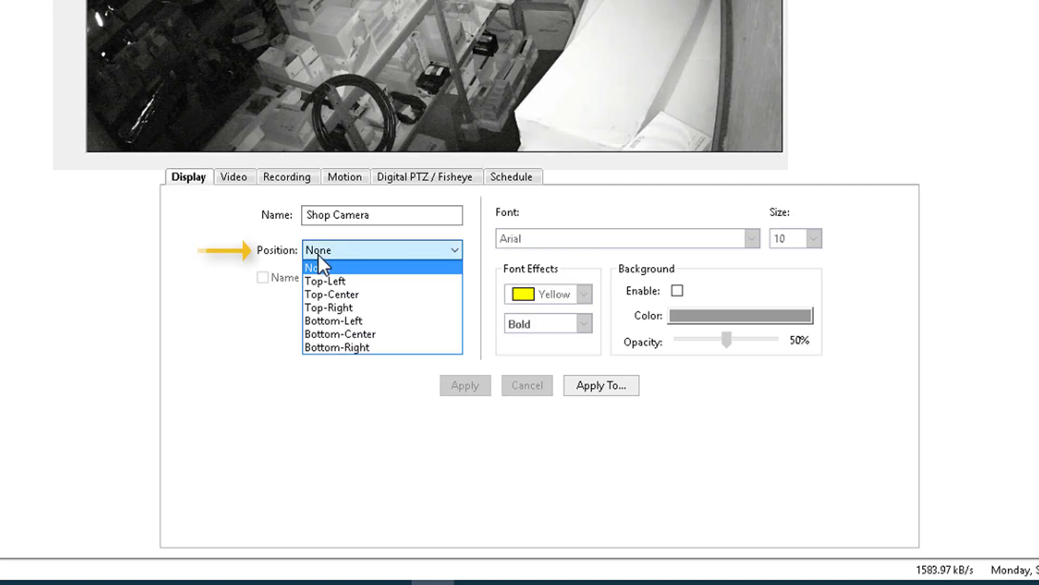
left_click(340, 331)
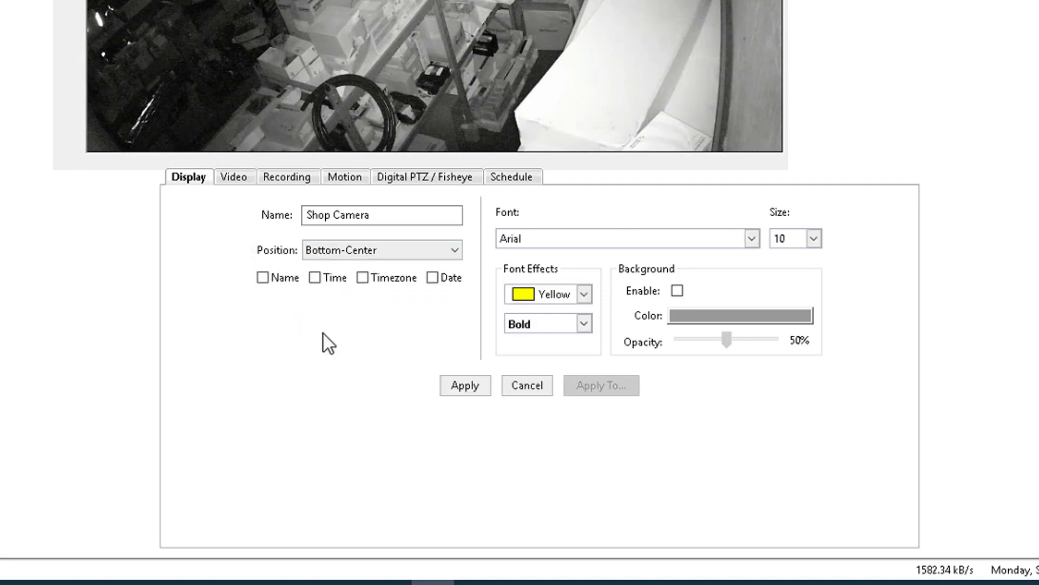
left_click(263, 278)
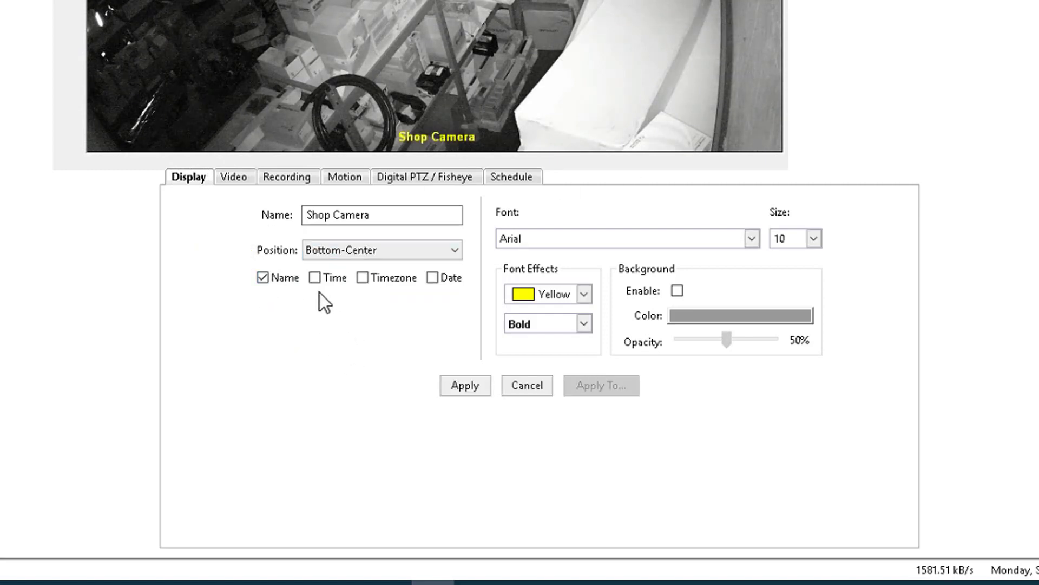
left_click(315, 278)
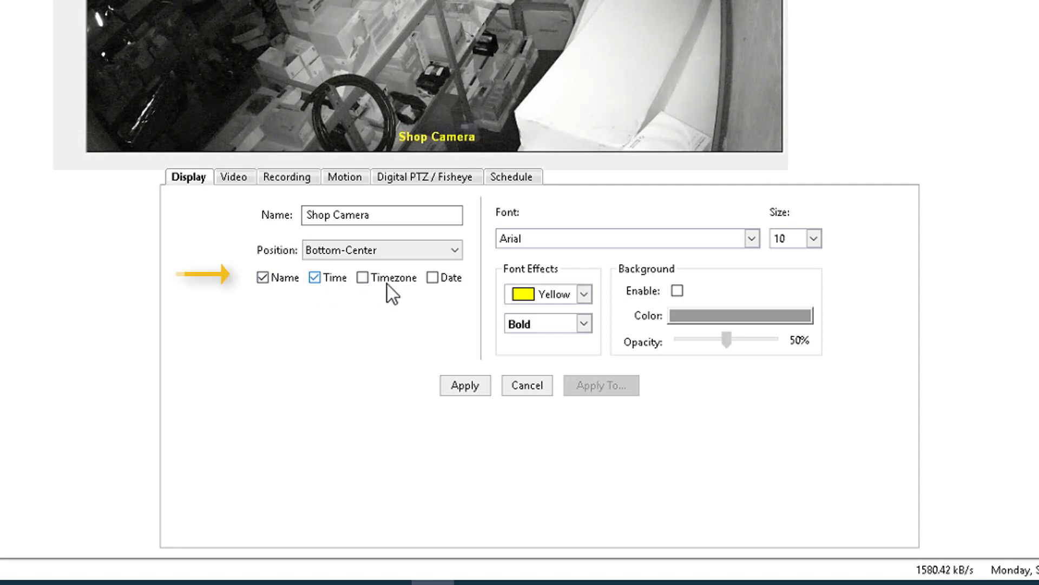
left_click(433, 278)
left_click(466, 385)
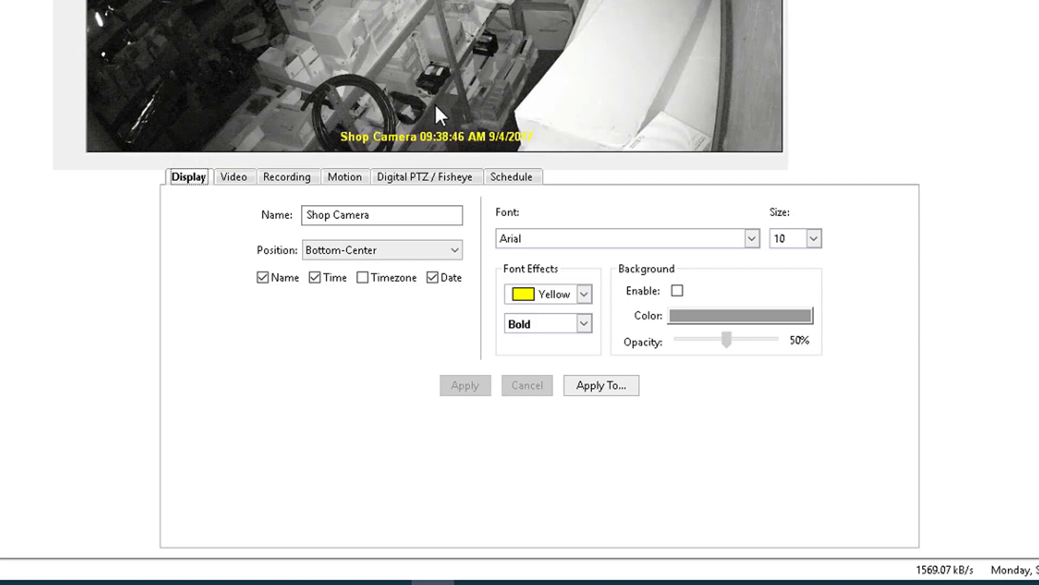
left_click(676, 290)
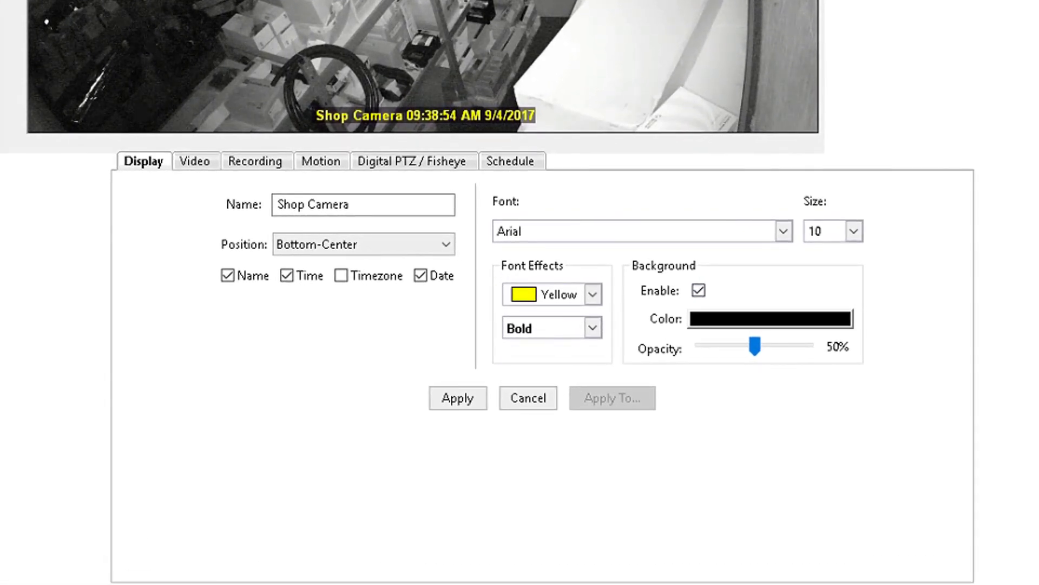
- Set the overlay font to White, Regular style, size 20, and apply
left_click(593, 293)
left_click(557, 583)
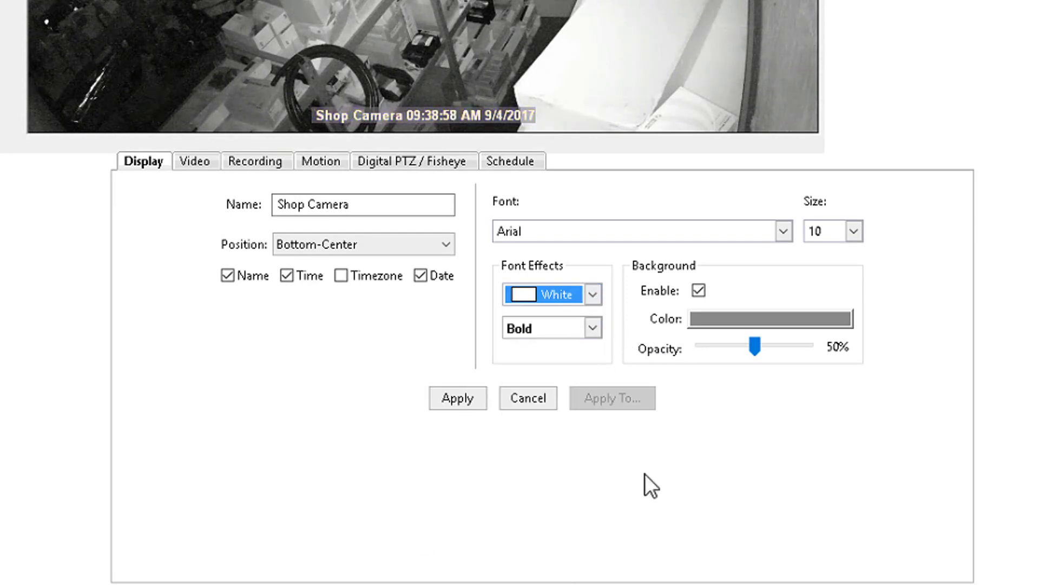
left_click(563, 334)
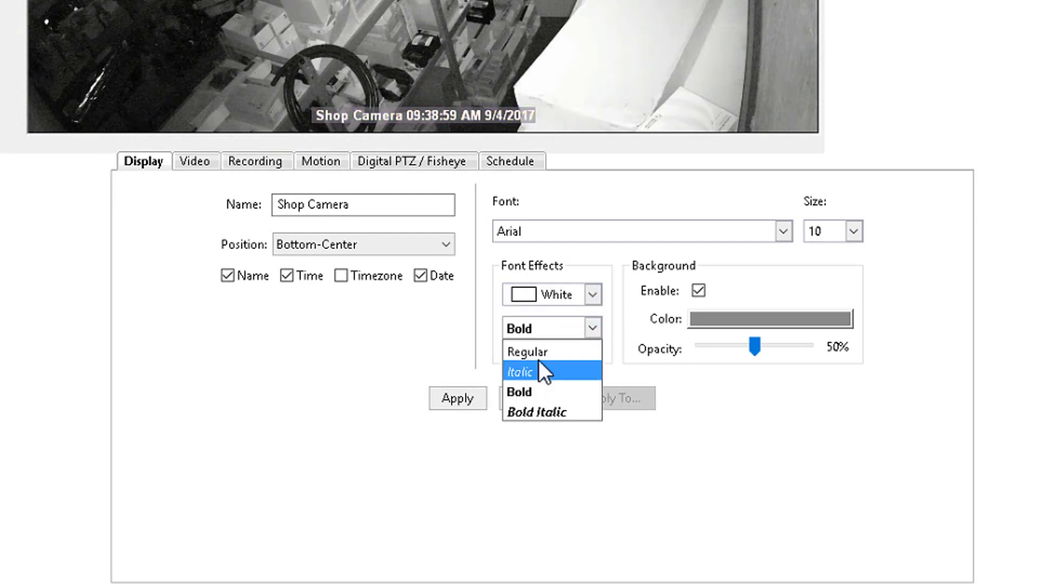
left_click(538, 352)
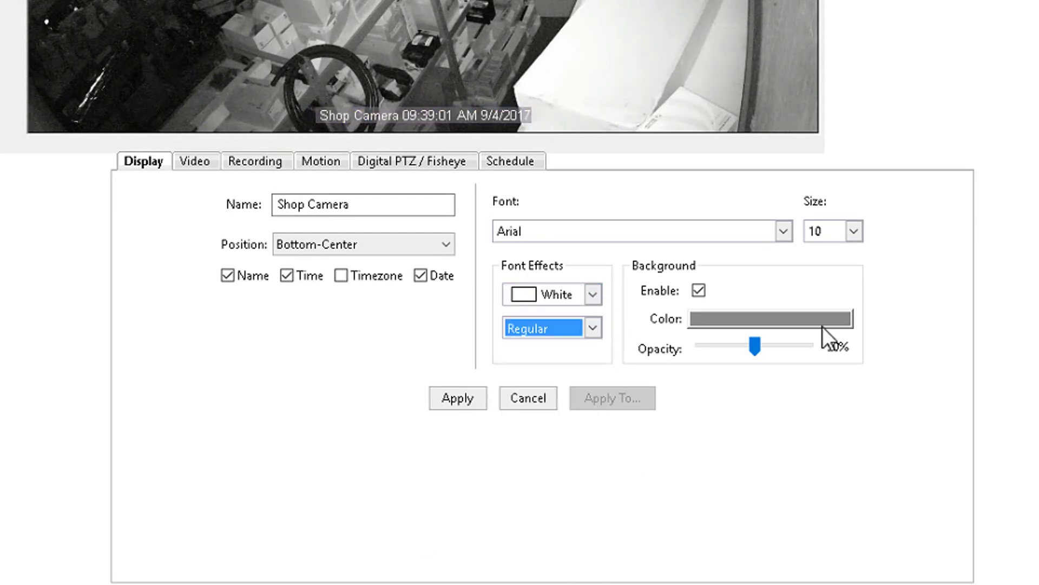
left_click(855, 229)
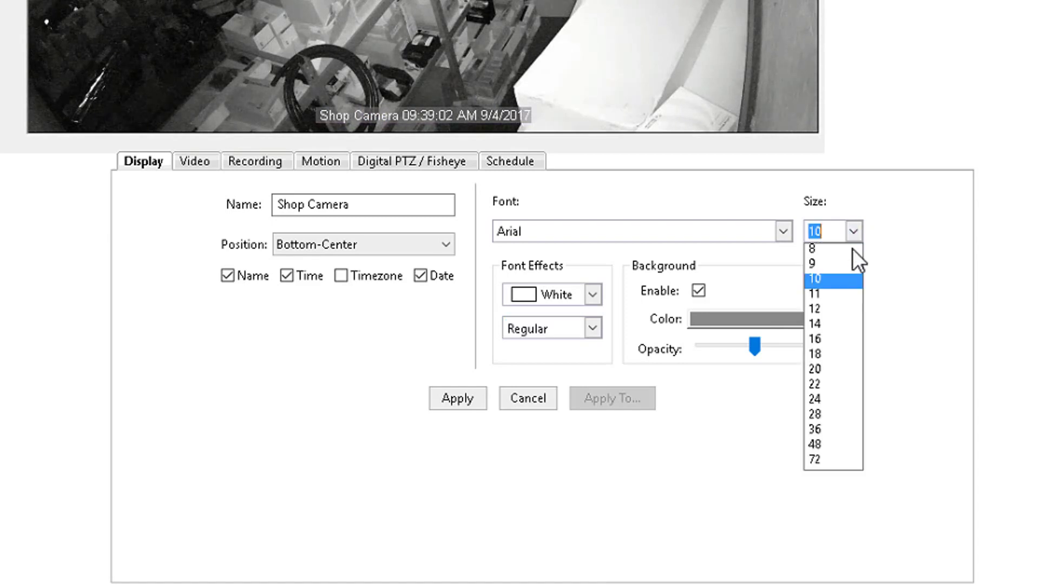
left_click(828, 368)
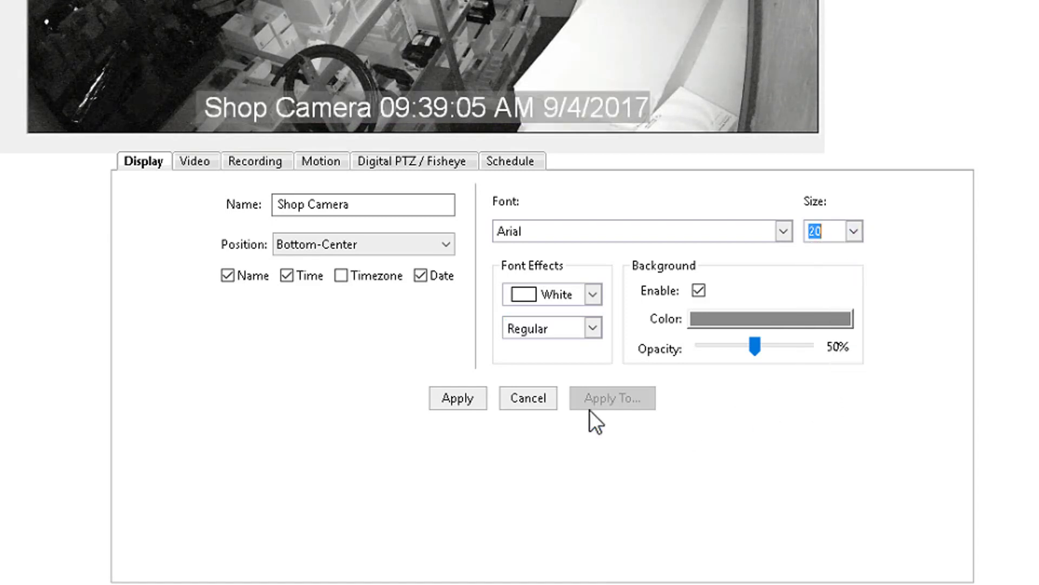
left_click(469, 393)
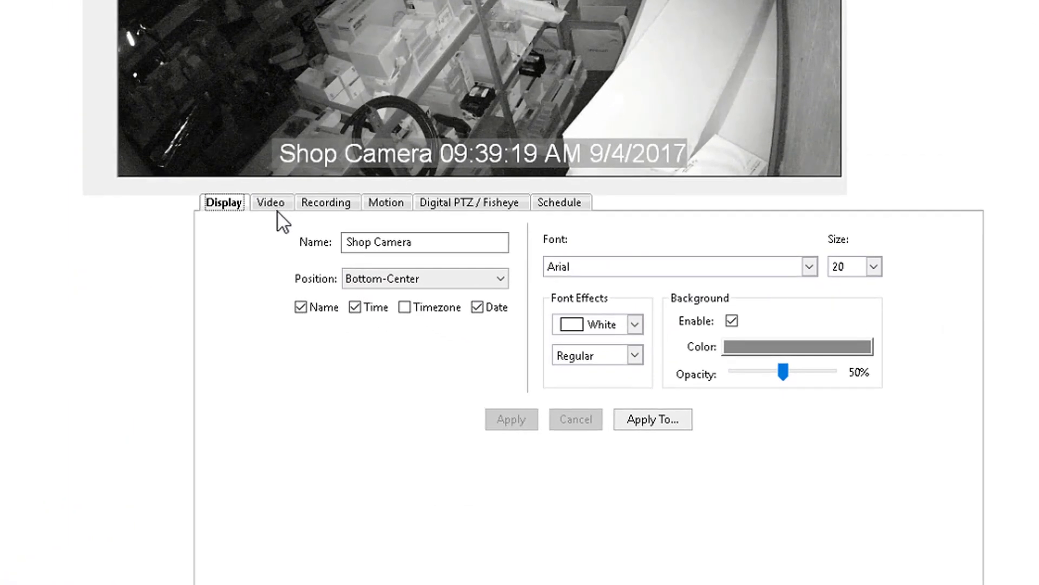
- On the Video tab, switch Wide Dynamic Range off and back on at level 50
left_click(425, 307)
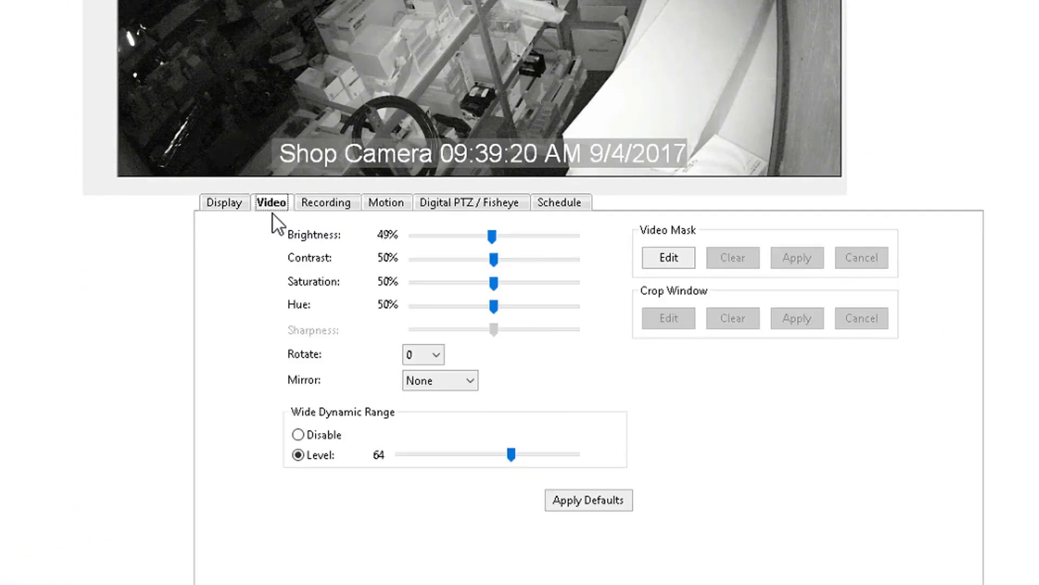
left_click(493, 235)
left_click(300, 435)
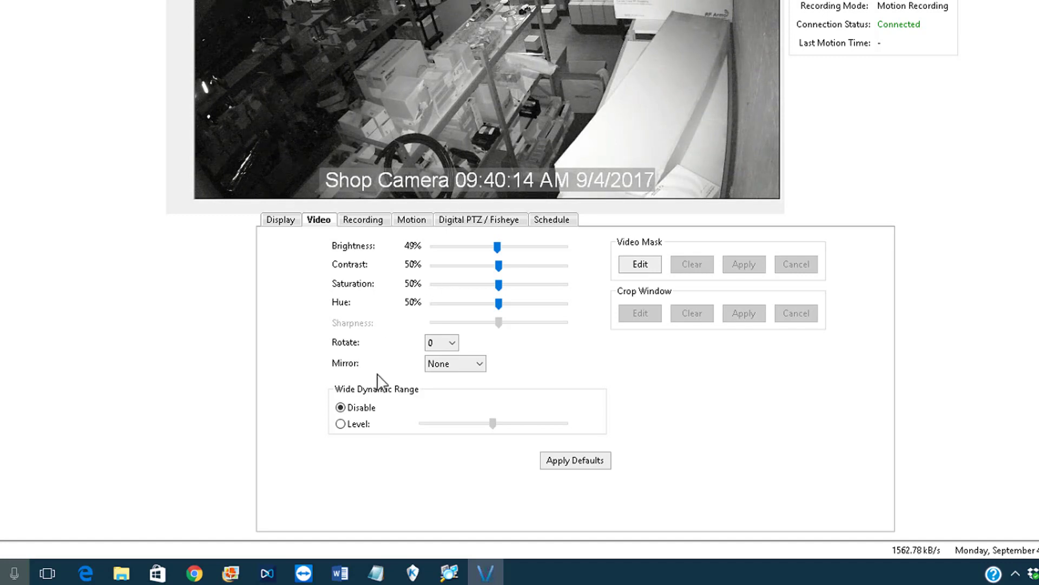
left_click(340, 424)
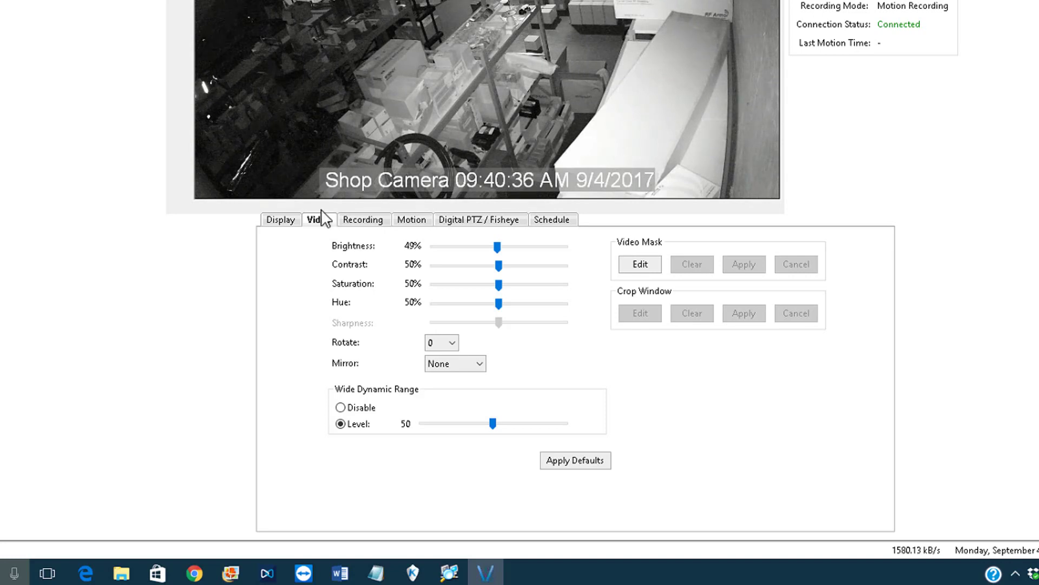
- On the Recording tab, set the recording format to H.264
left_click(368, 219)
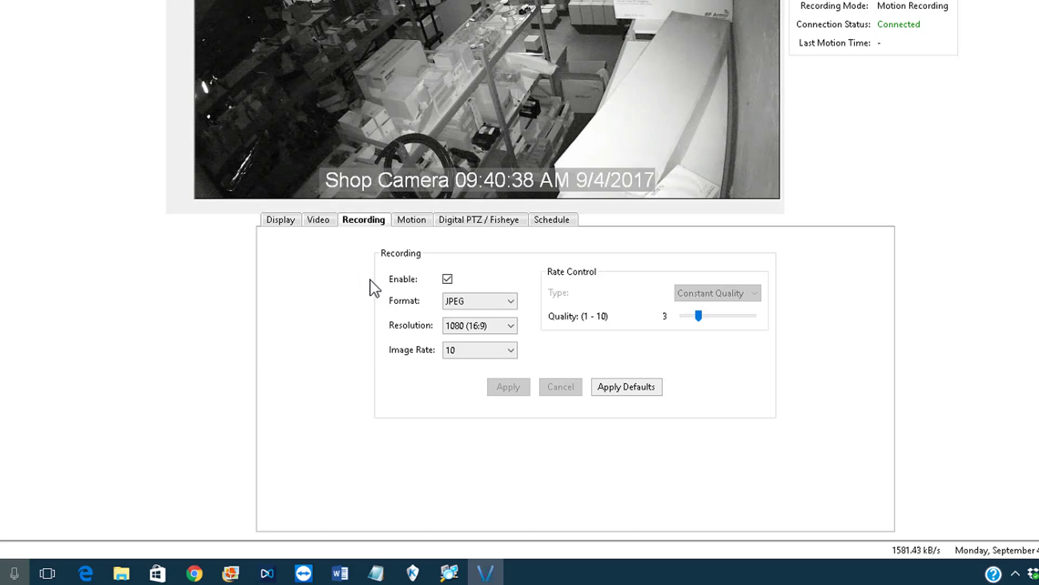
left_click(493, 301)
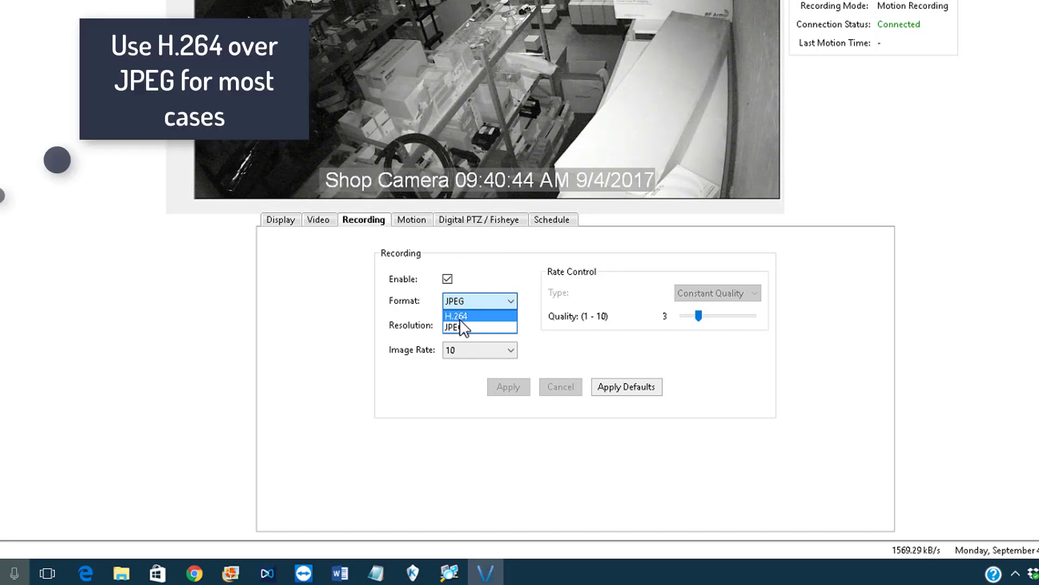
left_click(460, 315)
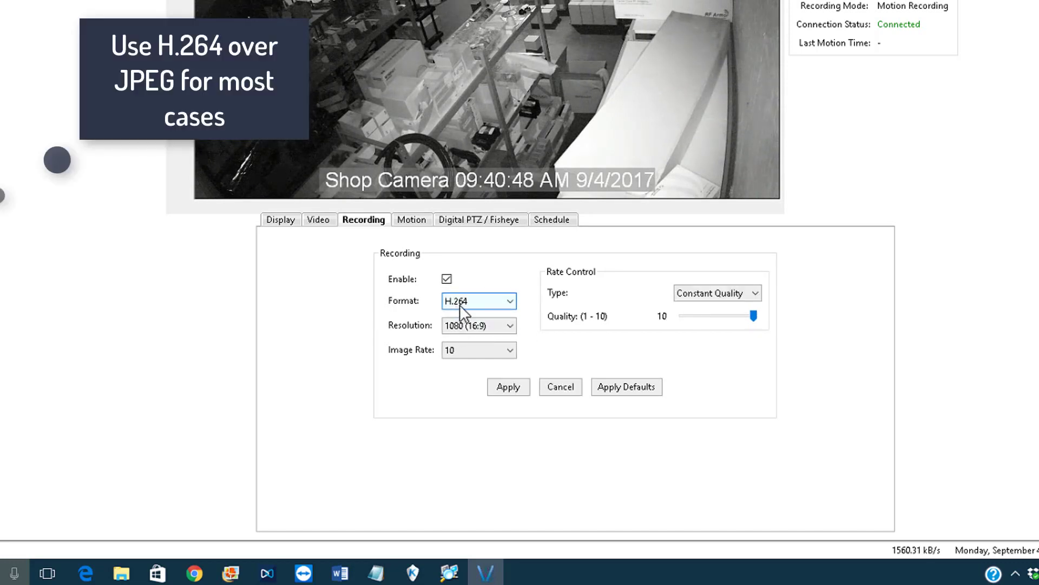
left_click(490, 302)
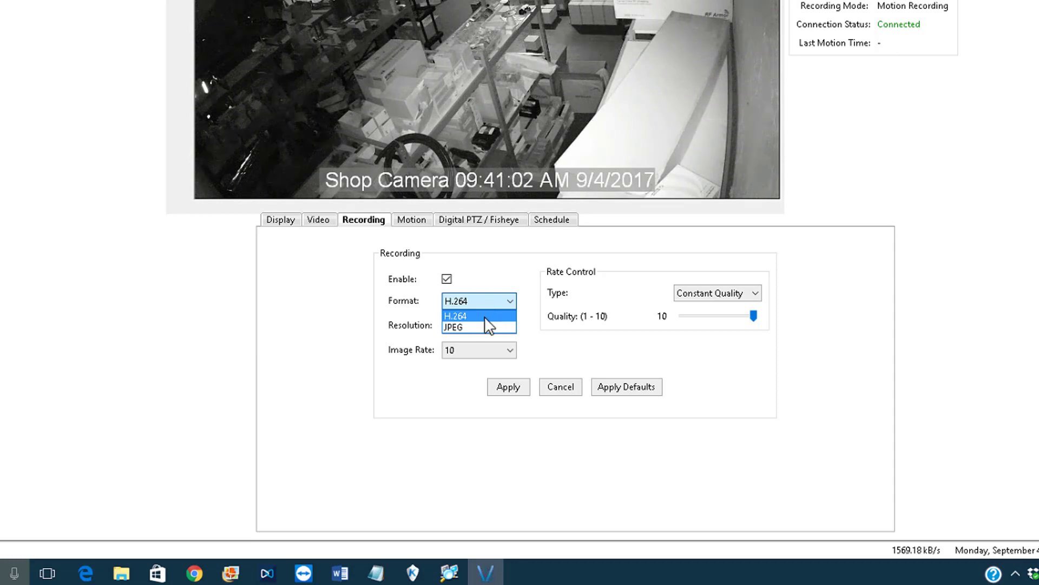
left_click(482, 317)
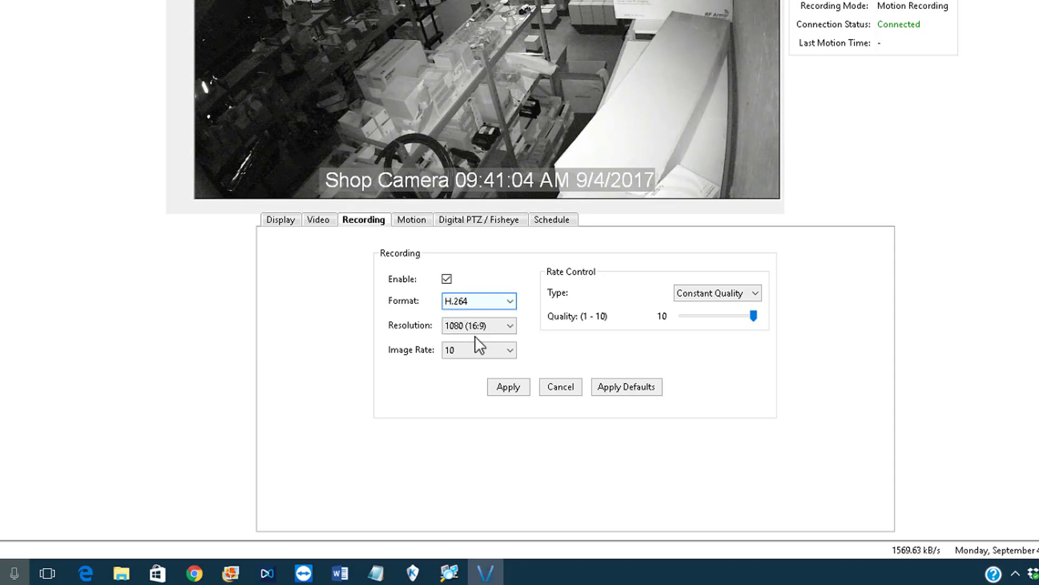
- Keep 1080 (16:9) resolution and 10 images per second, then apply the recording settings
left_click(475, 328)
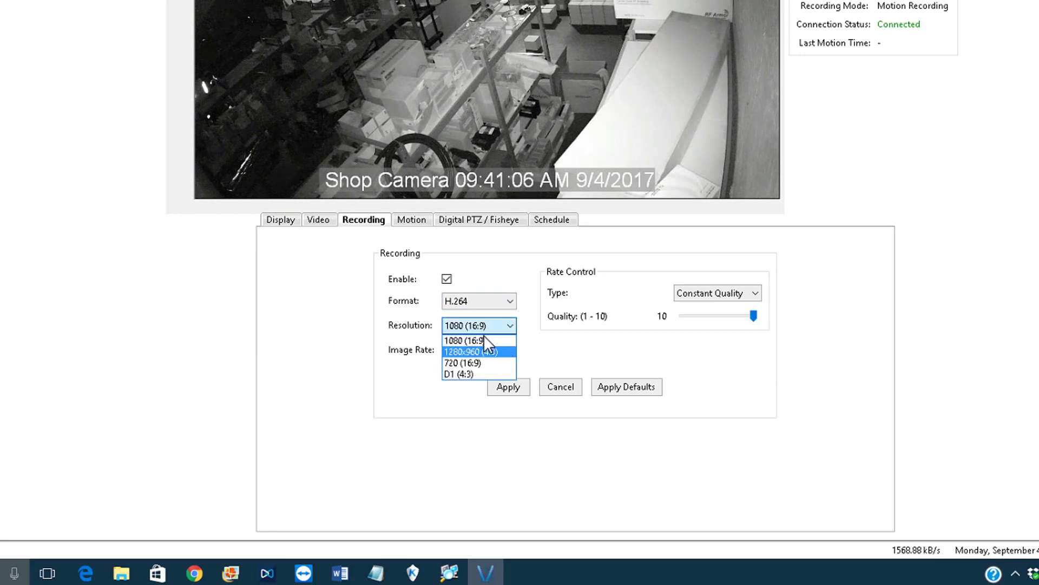
left_click(483, 338)
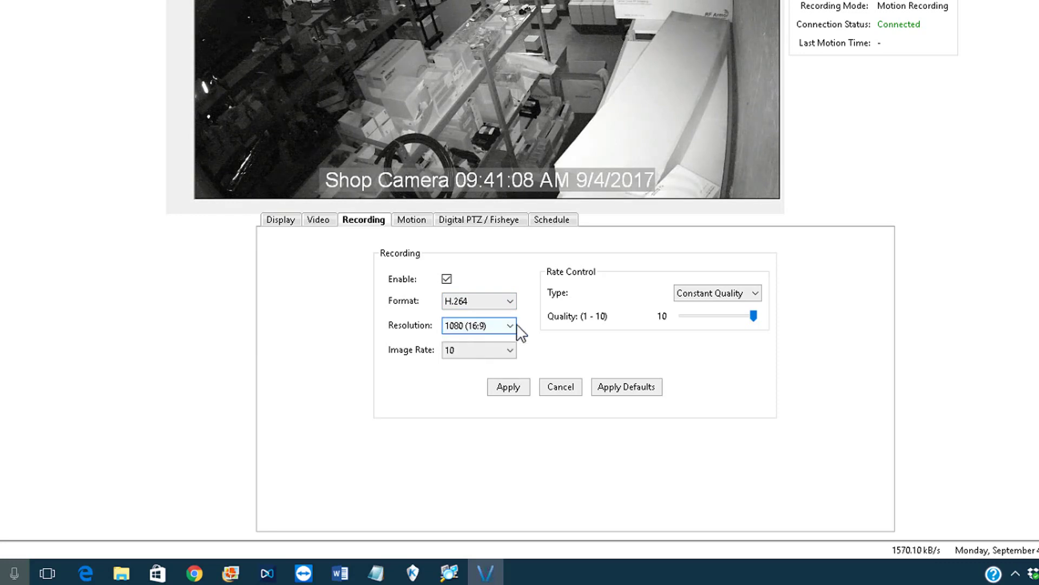
left_click(500, 326)
left_click(499, 326)
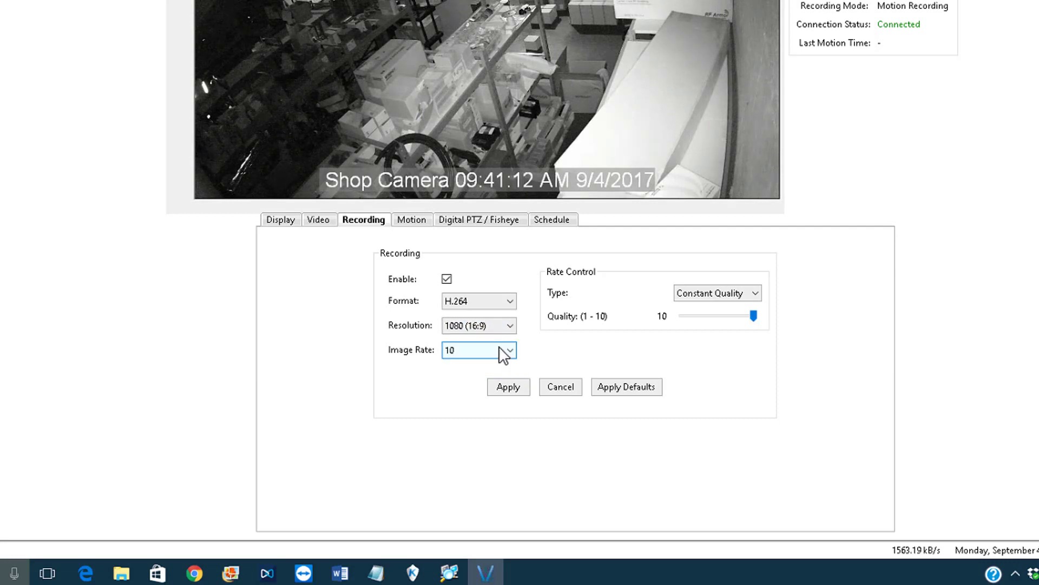
left_click(501, 350)
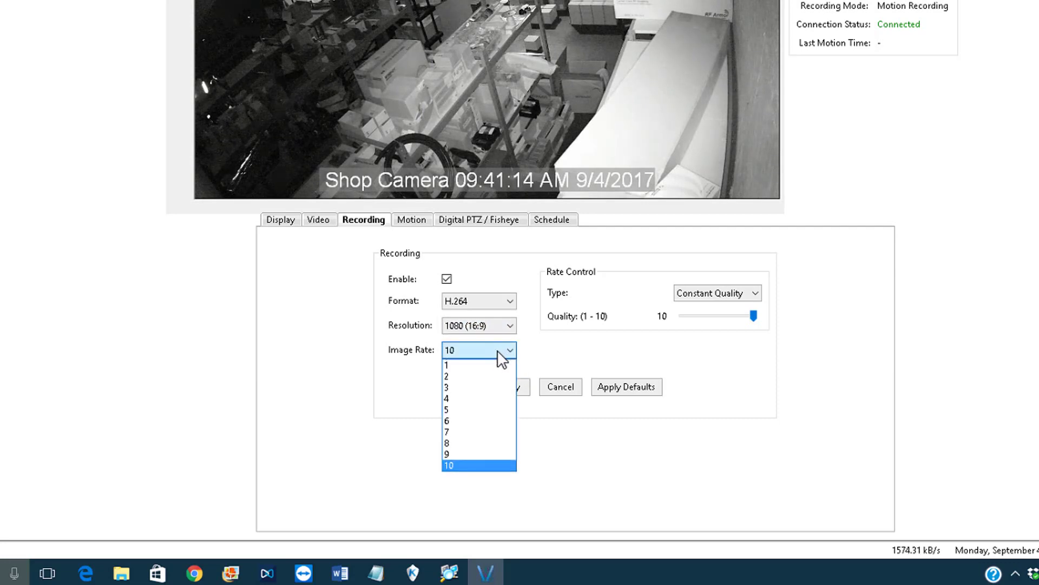
left_click(453, 464)
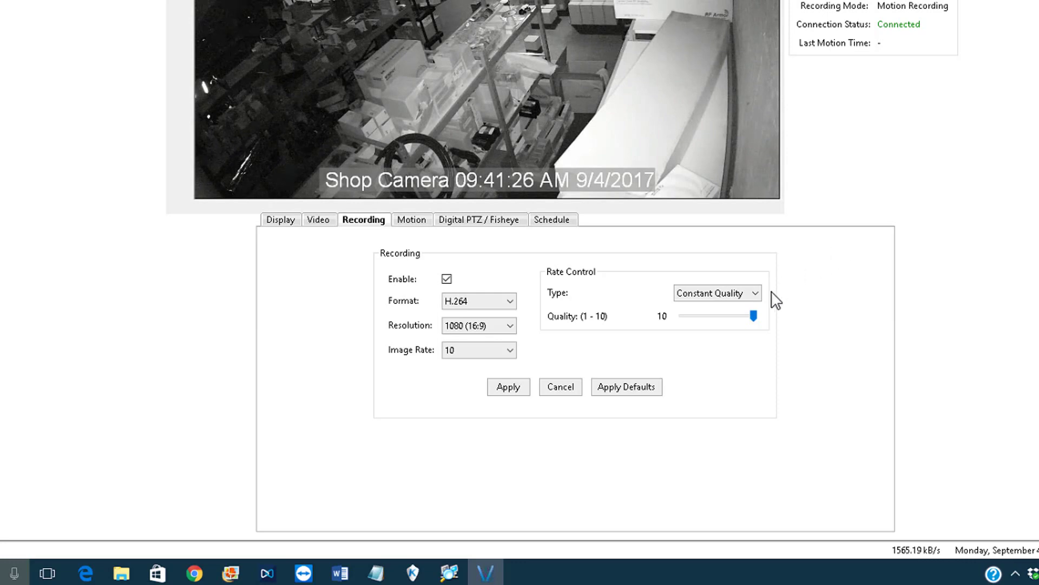
left_click(522, 391)
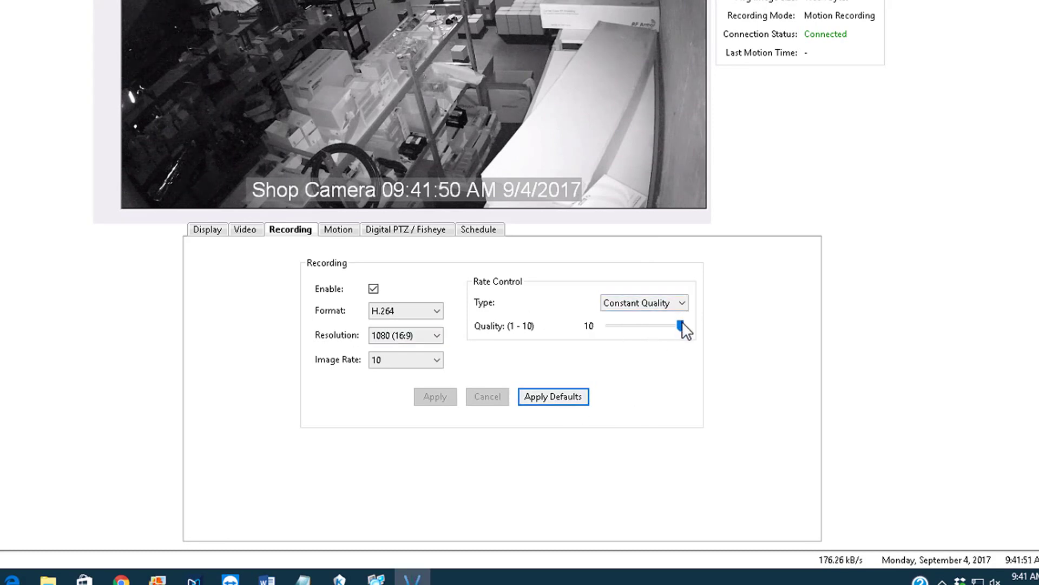
left_click_drag(685, 326, 650, 327)
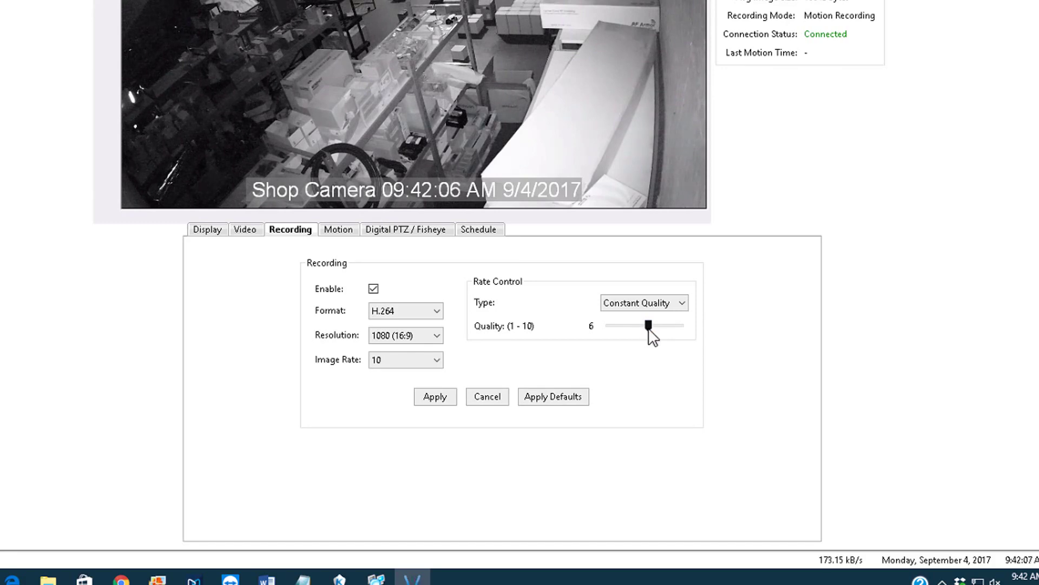
left_click(674, 325)
left_click(687, 325)
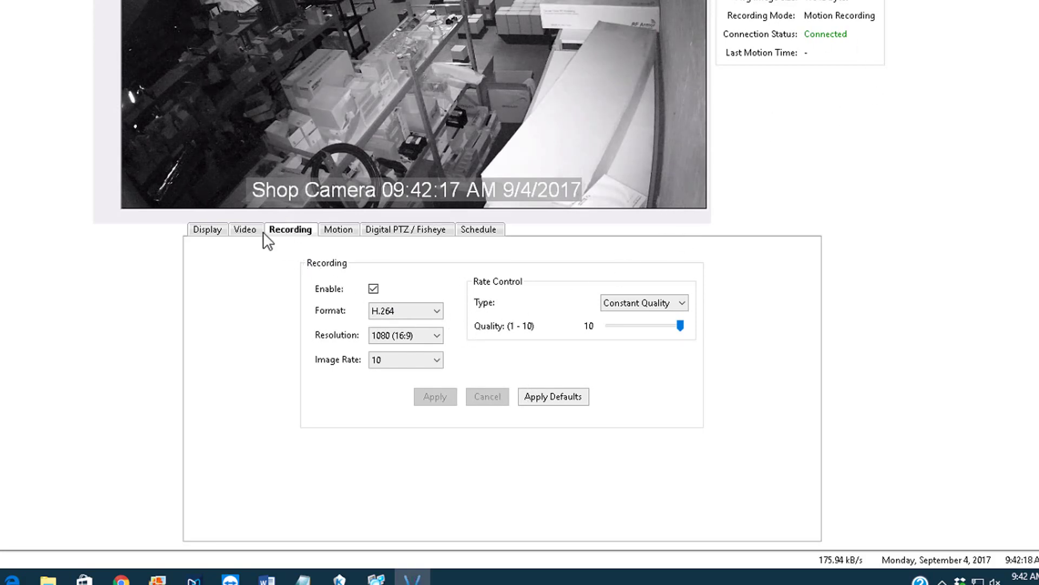
- Review the Display, Video and Recording tabs, noting the 1080 resolution, then show the Motion settings
left_click(206, 231)
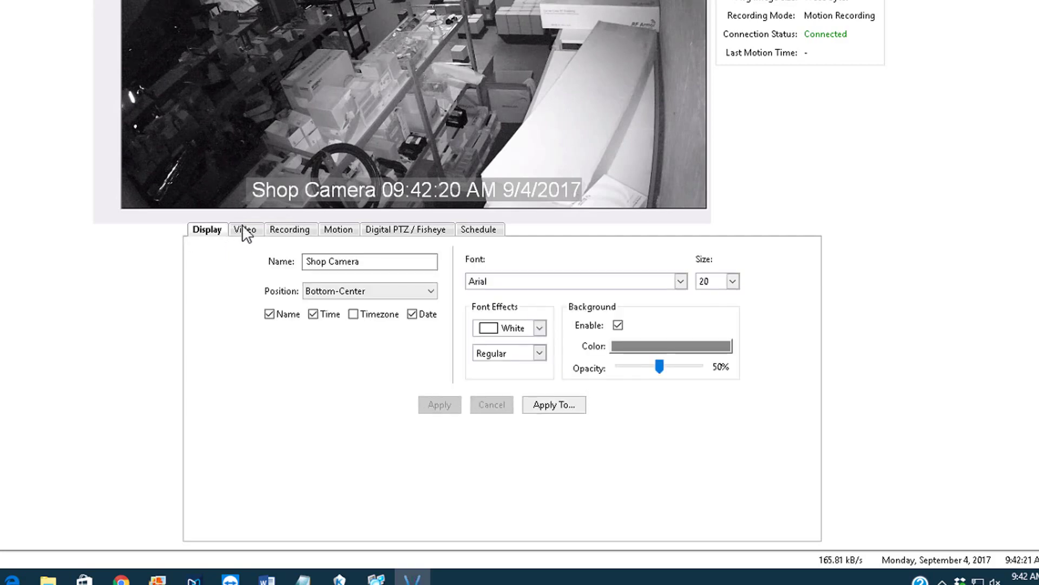
left_click(243, 230)
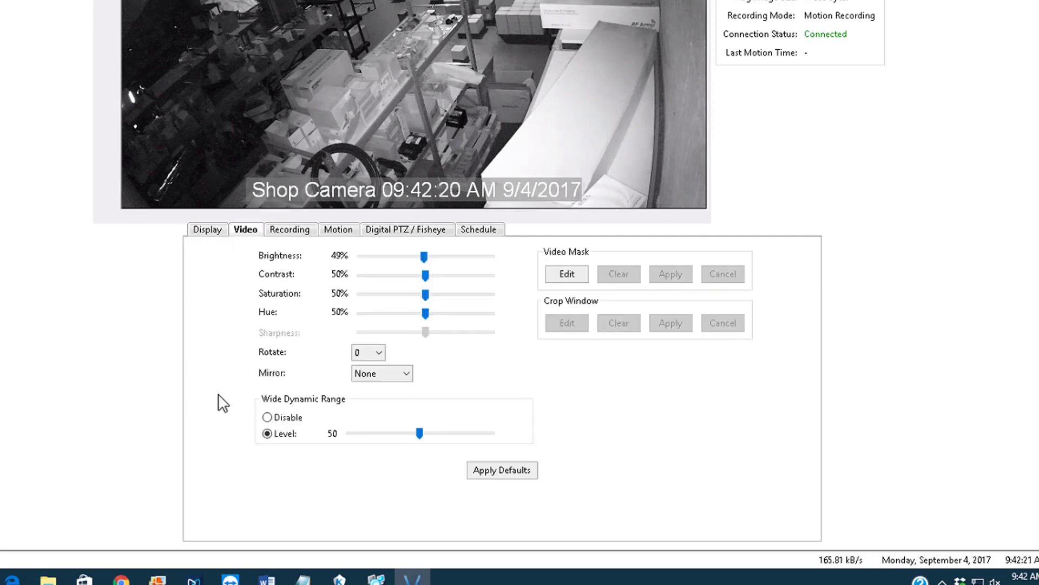
left_click(292, 239)
left_click(381, 334)
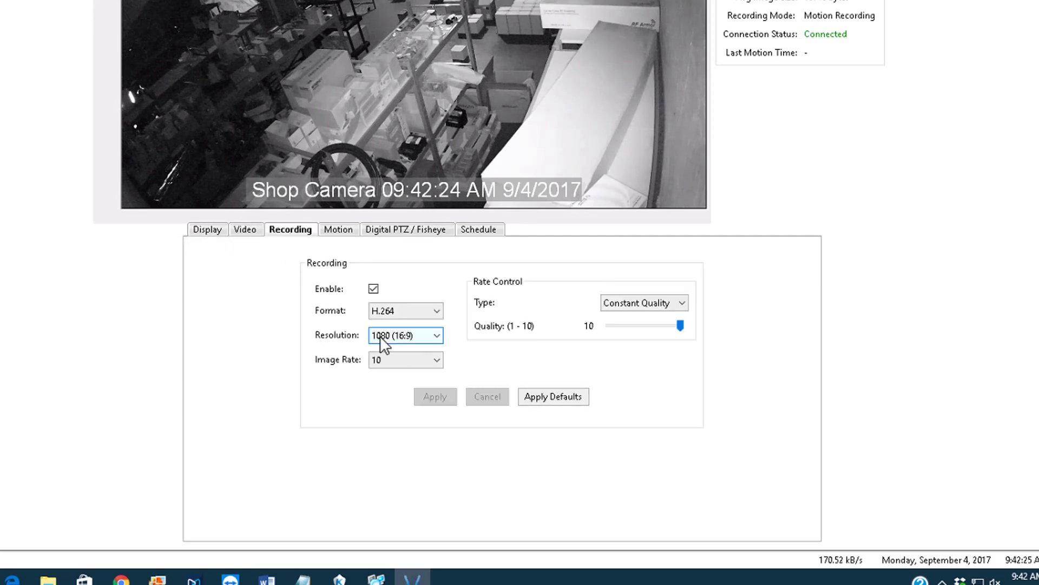
left_click(389, 362)
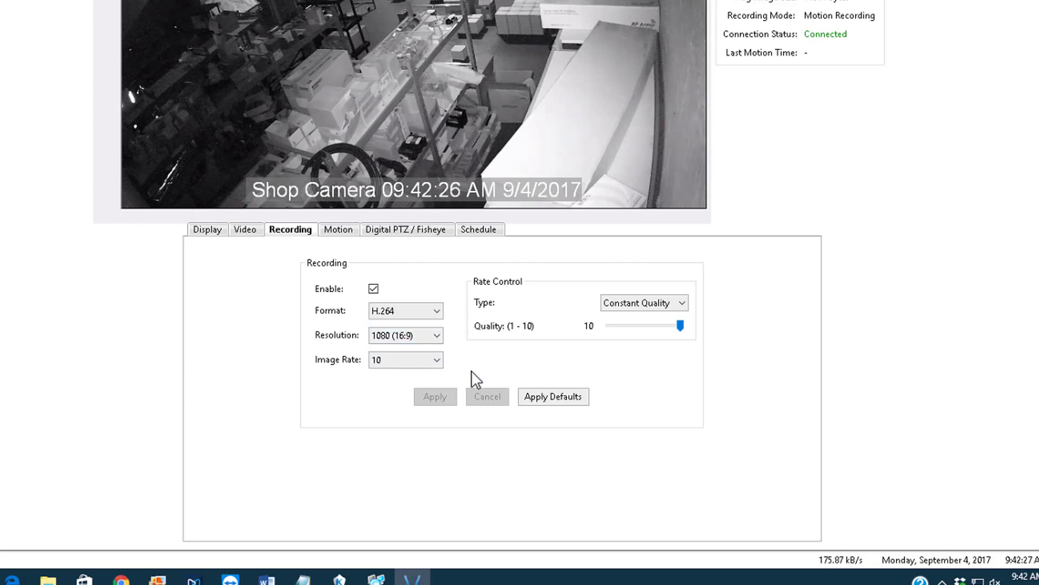
left_click(419, 335)
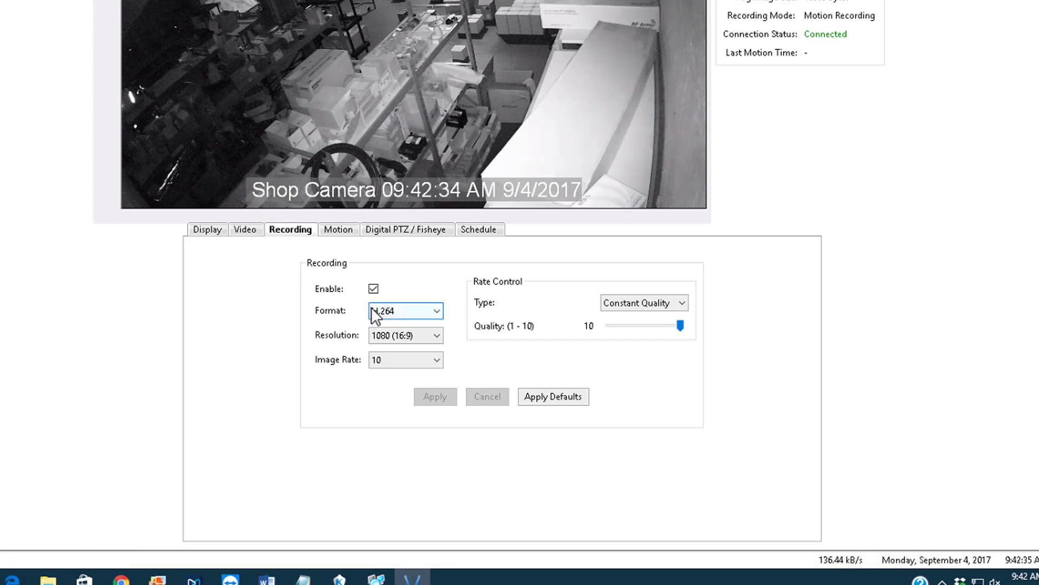
left_click(343, 231)
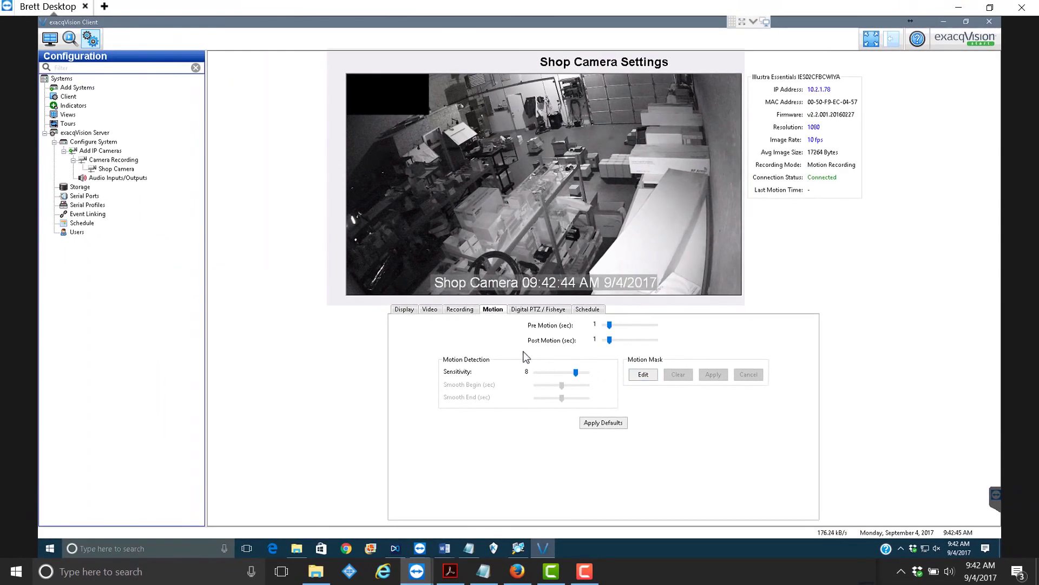
- Paint the motion mask over the top-left area, top row and right column, and raise sensitivity to 9
left_click(643, 376)
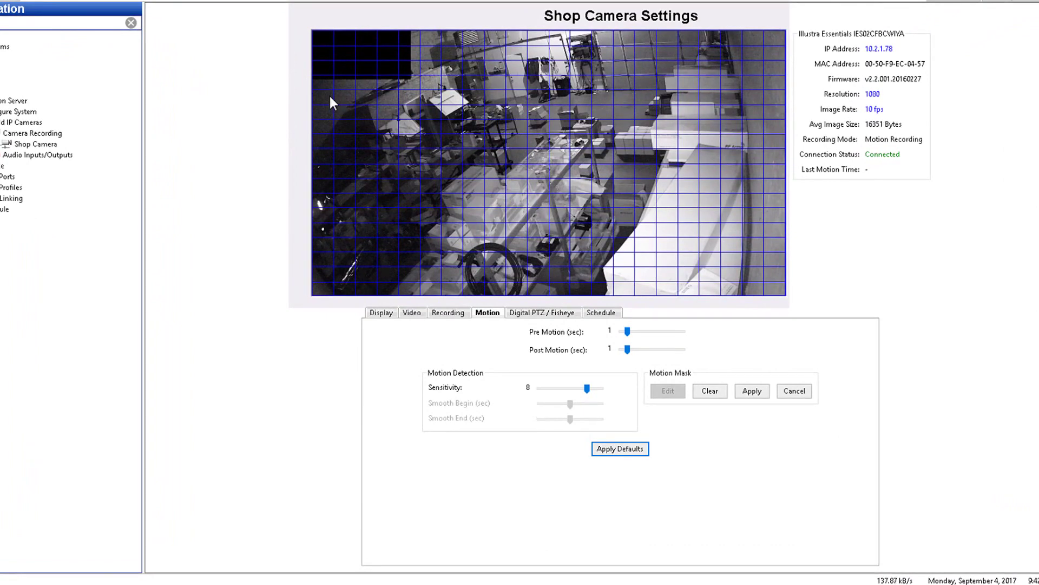
mouse_move(325, 92)
left_mouse_down()
mouse_move(422, 66)
mouse_move(436, 100)
left_mouse_up()
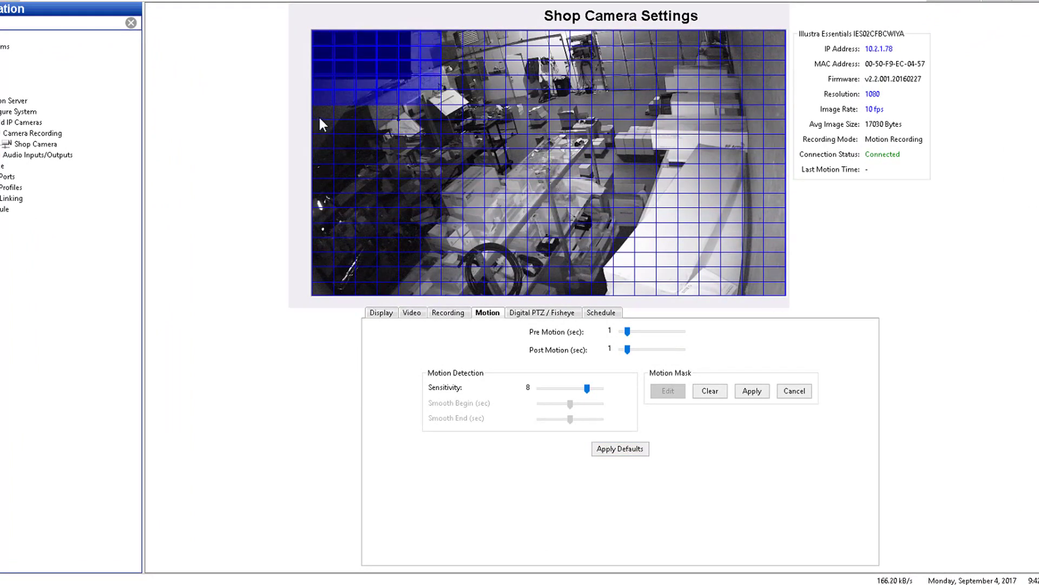
left_click_drag(318, 115, 379, 111)
left_click_drag(474, 38, 589, 46)
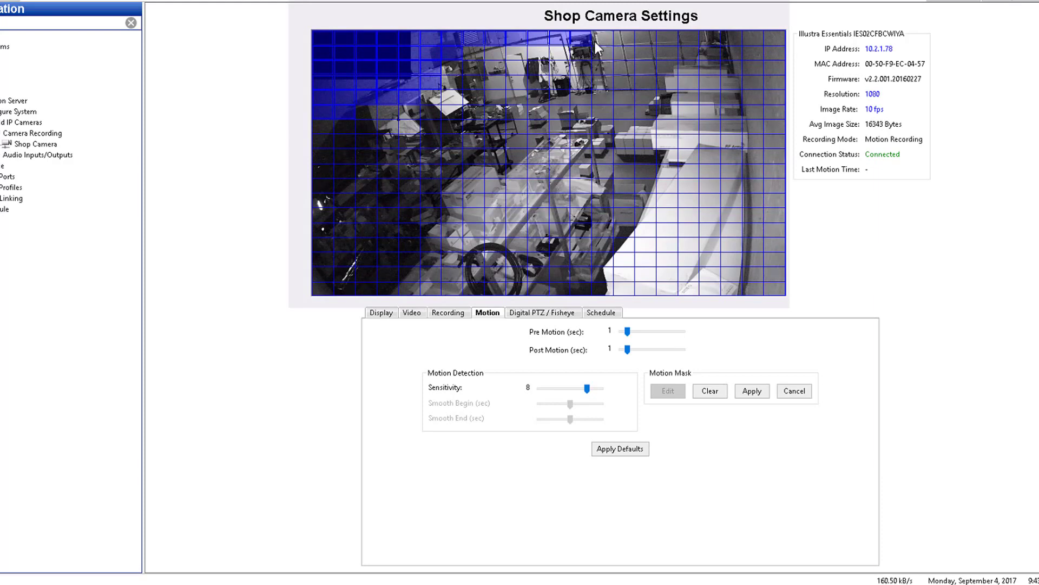
left_click_drag(755, 52, 772, 230)
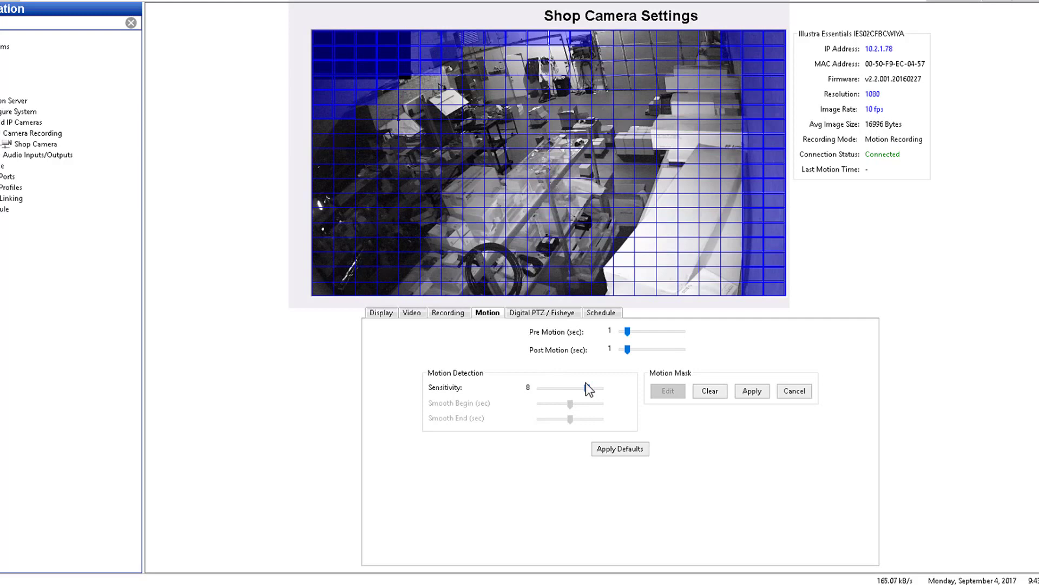
left_click_drag(586, 393, 593, 393)
- Set motion sensitivity to 9 and mask the top-left rows, left edge and two right-hand columns
left_click(593, 394)
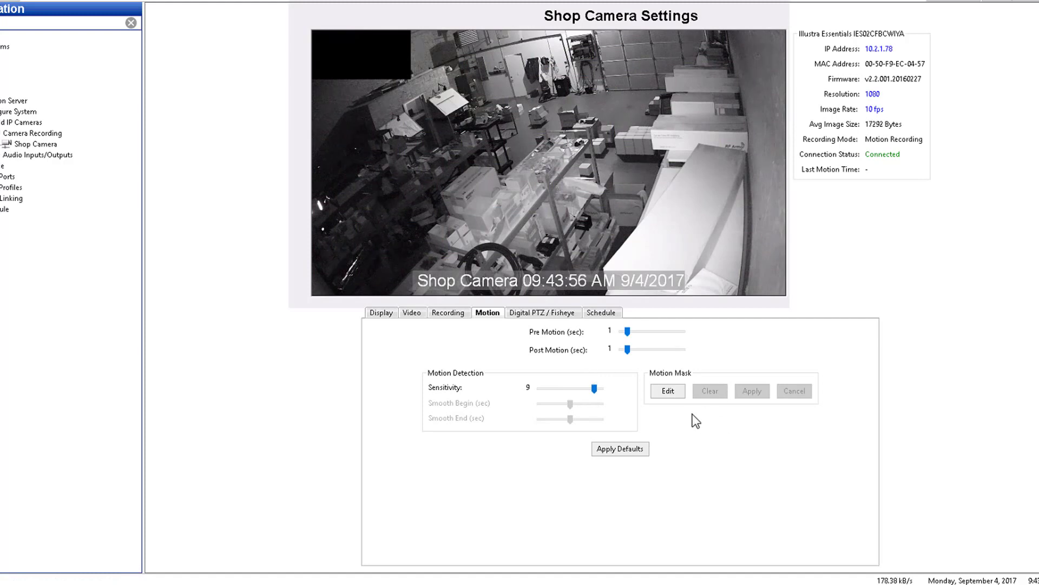
left_click(670, 391)
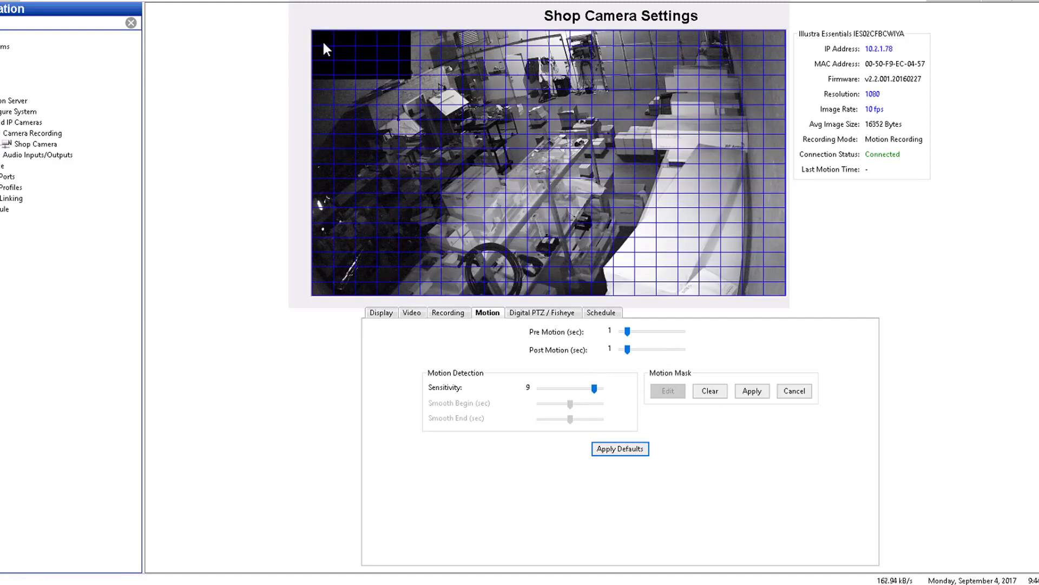
left_click_drag(322, 40, 458, 55)
mouse_move(358, 78)
left_mouse_down()
mouse_move(324, 82)
mouse_move(324, 124)
mouse_move(336, 86)
mouse_move(364, 82)
mouse_move(368, 67)
left_mouse_up()
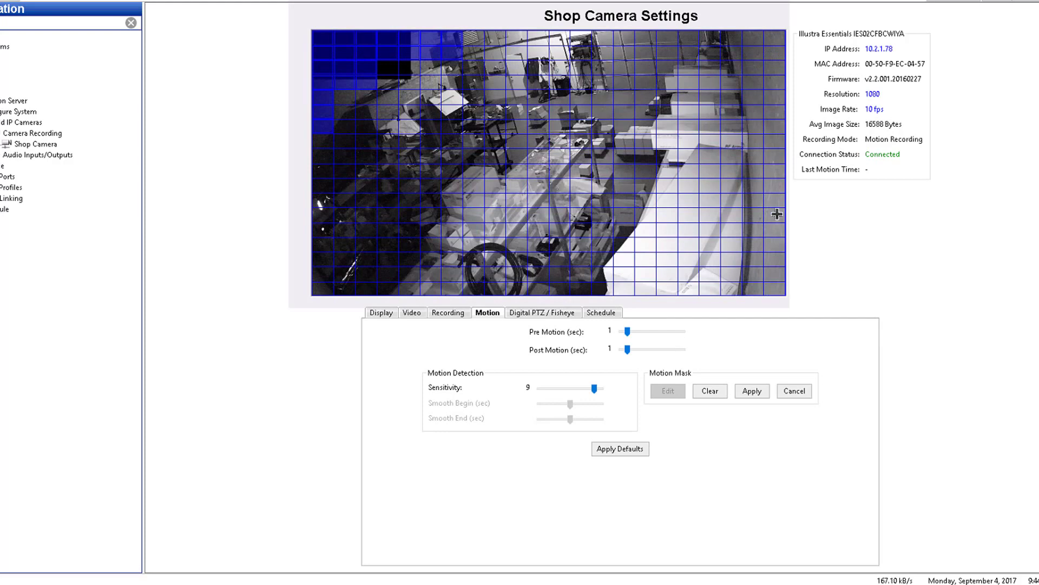
left_click_drag(752, 38, 773, 289)
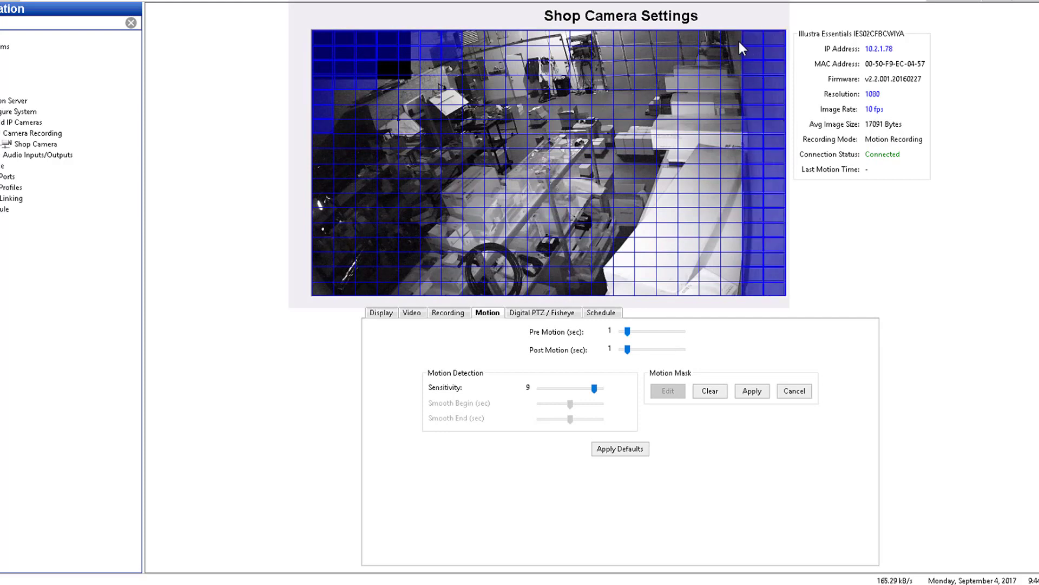
left_click(757, 389)
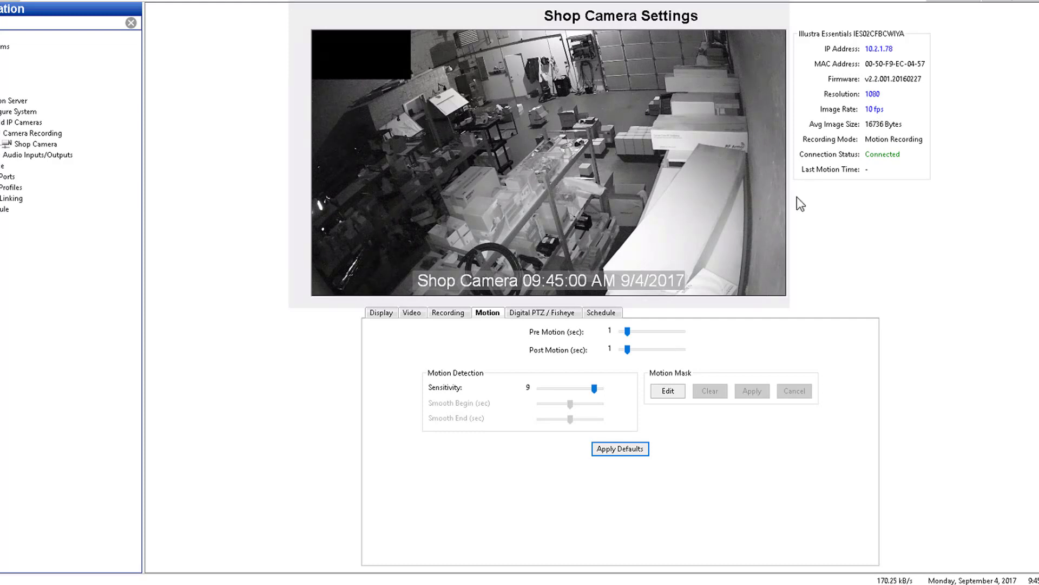
left_click(629, 331)
- Raise pre-motion recording so pre- and post-motion times both read 5 seconds
mouse_move(628, 332)
left_mouse_down()
mouse_move(653, 330)
mouse_move(632, 352)
mouse_move(655, 350)
left_mouse_up()
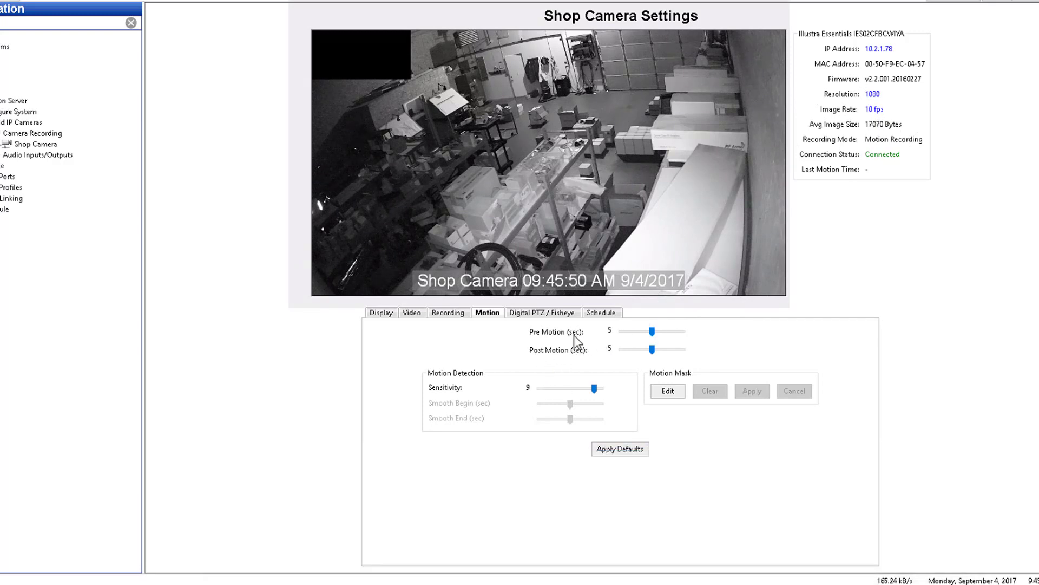
left_click(547, 314)
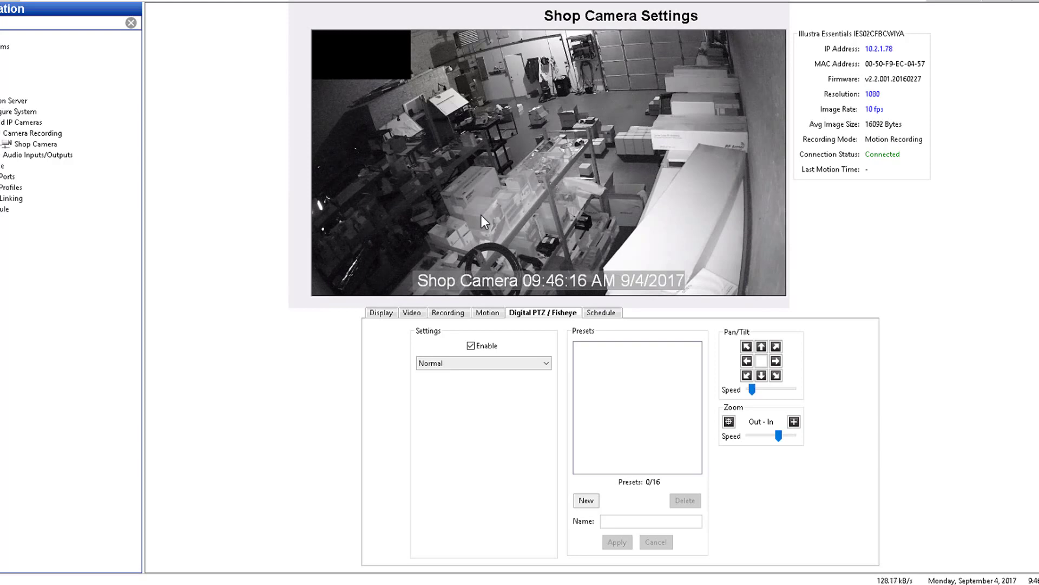
- Save a digital PTZ preset 'CCTV Shelf' zoomed in, panned left and tilted down onto the shelf
left_click(589, 498)
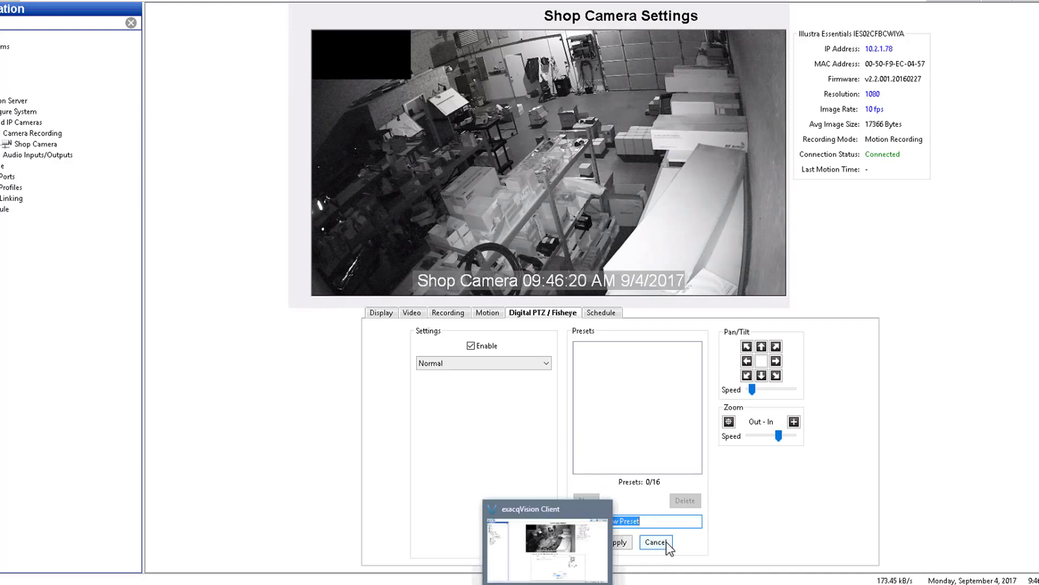
type("CC")
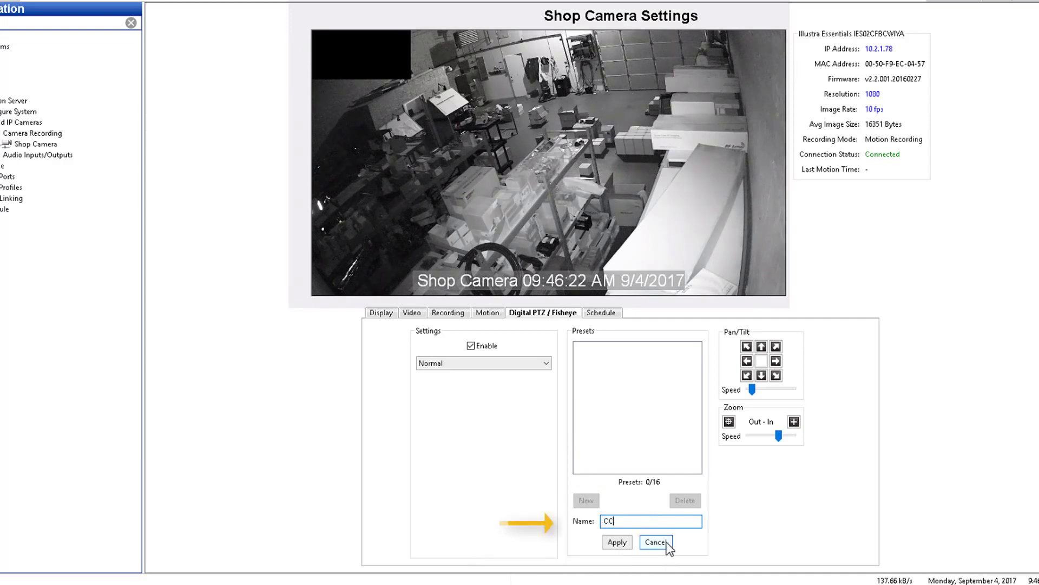
type("TV Shelf")
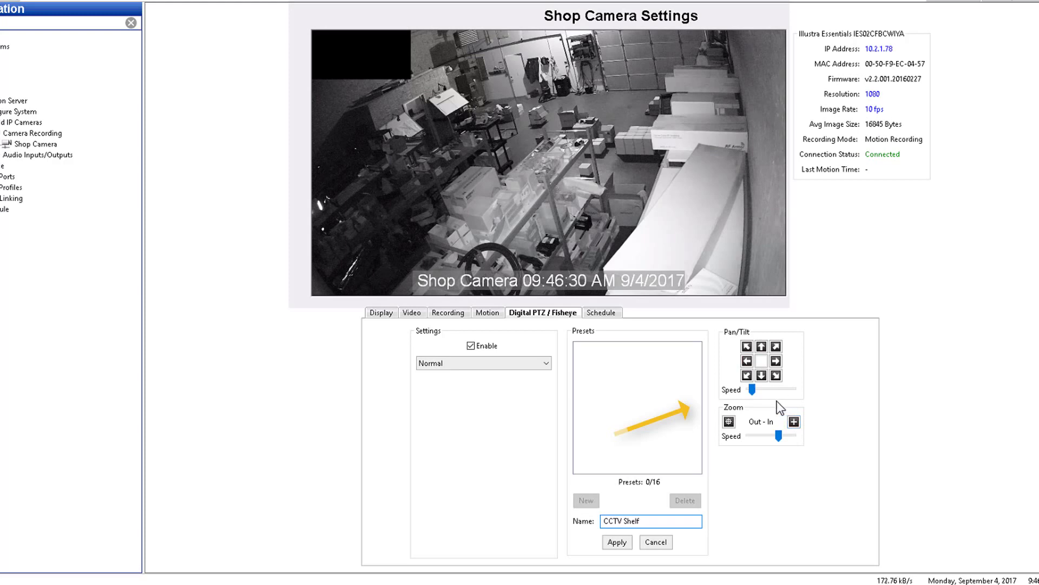
left_click(793, 422)
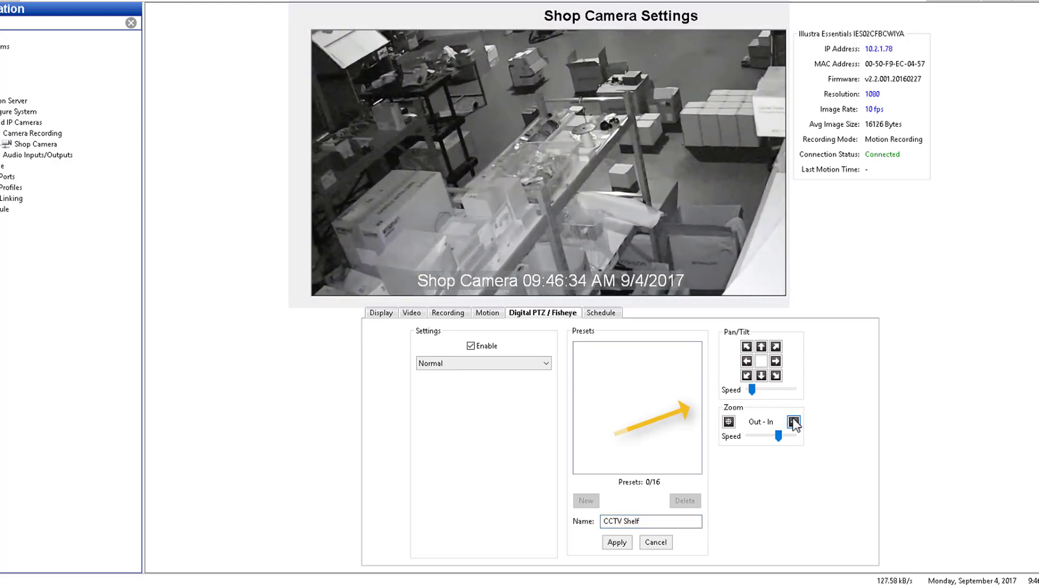
left_click(751, 362)
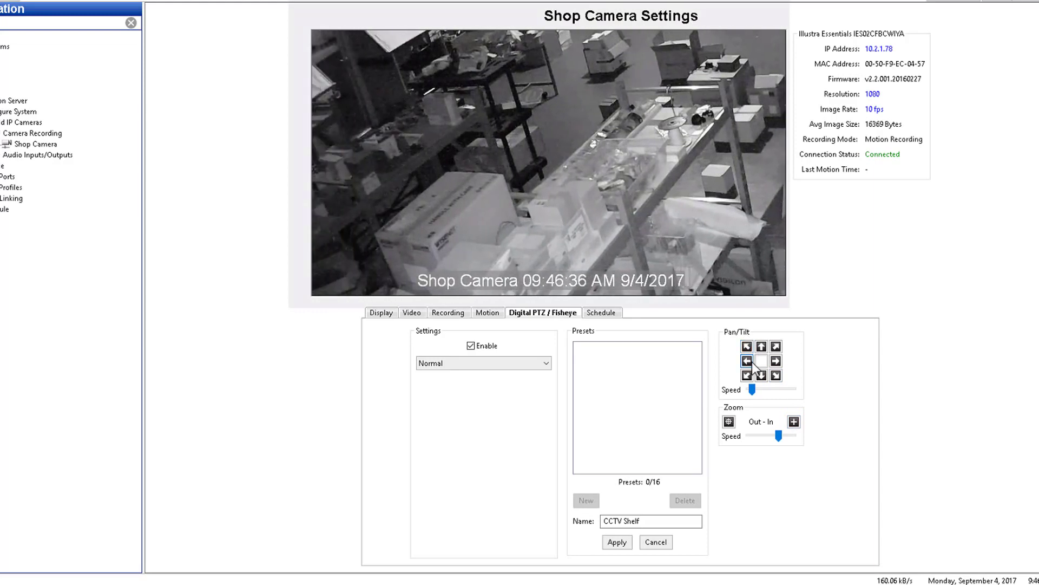
left_click(761, 376)
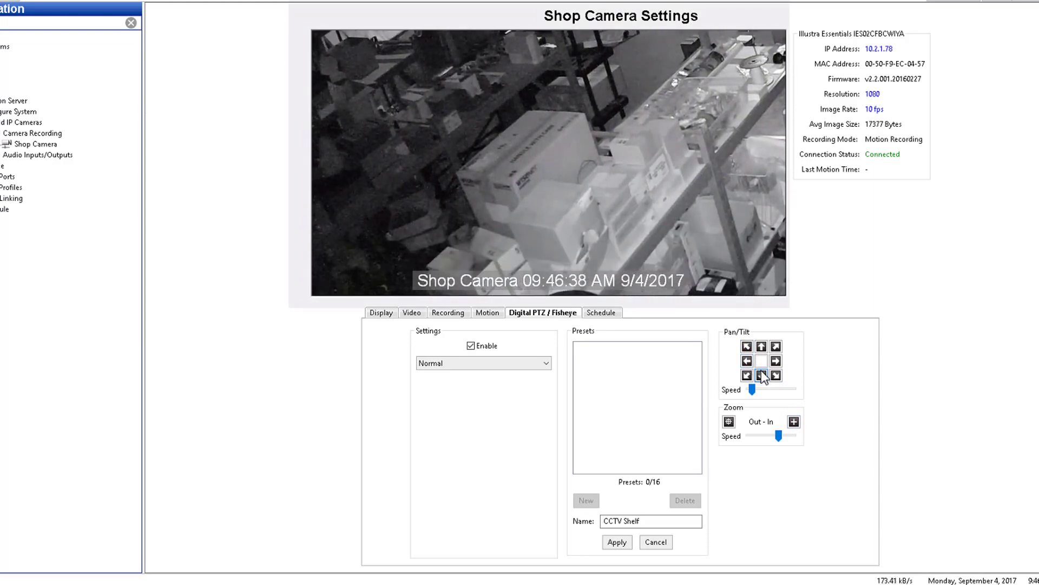
left_click(618, 543)
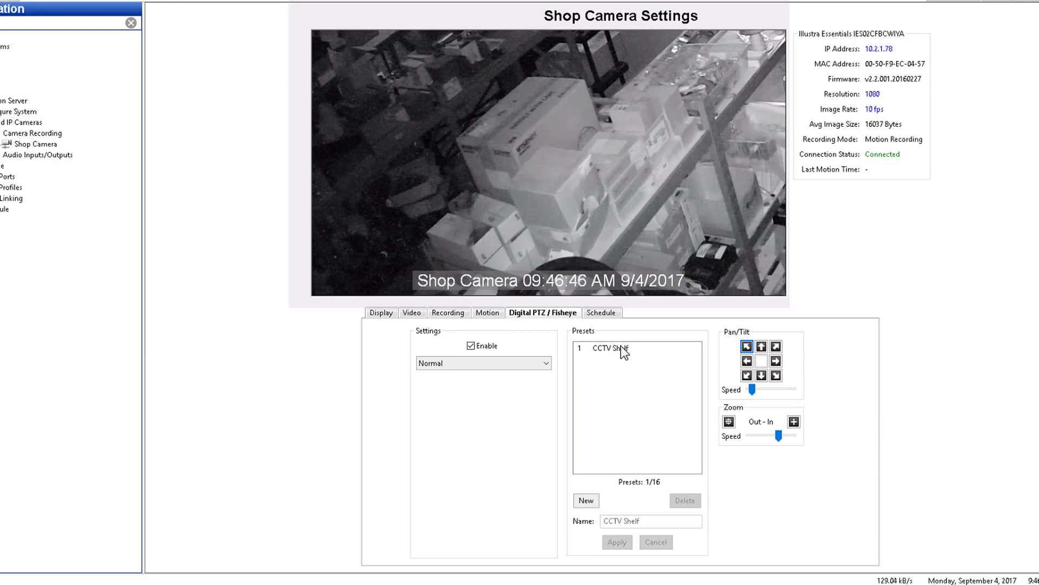
left_click(601, 314)
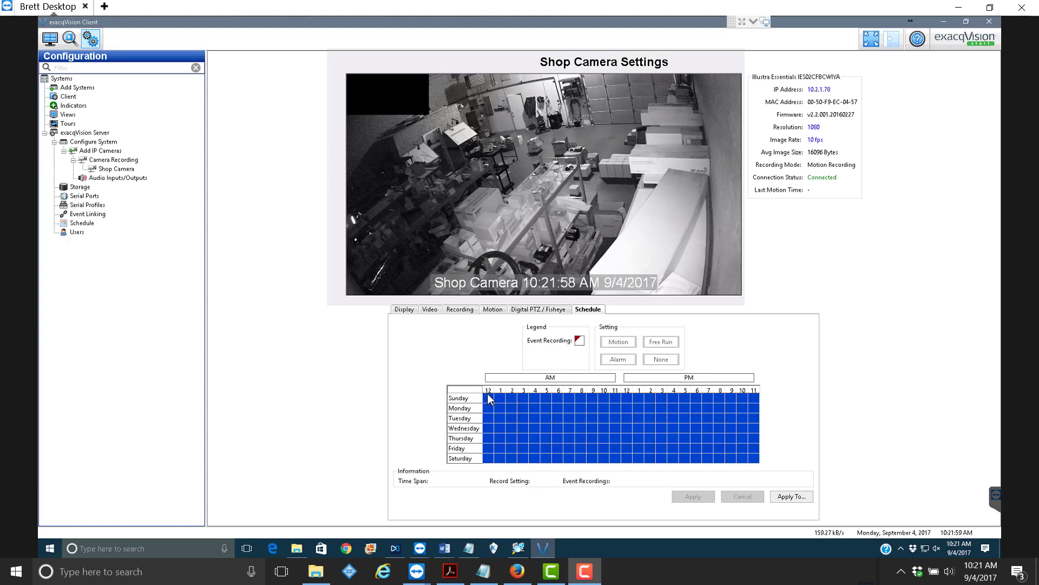
- Set every hour of the weekly schedule to free-run recording and apply it
left_click_drag(491, 399, 756, 461)
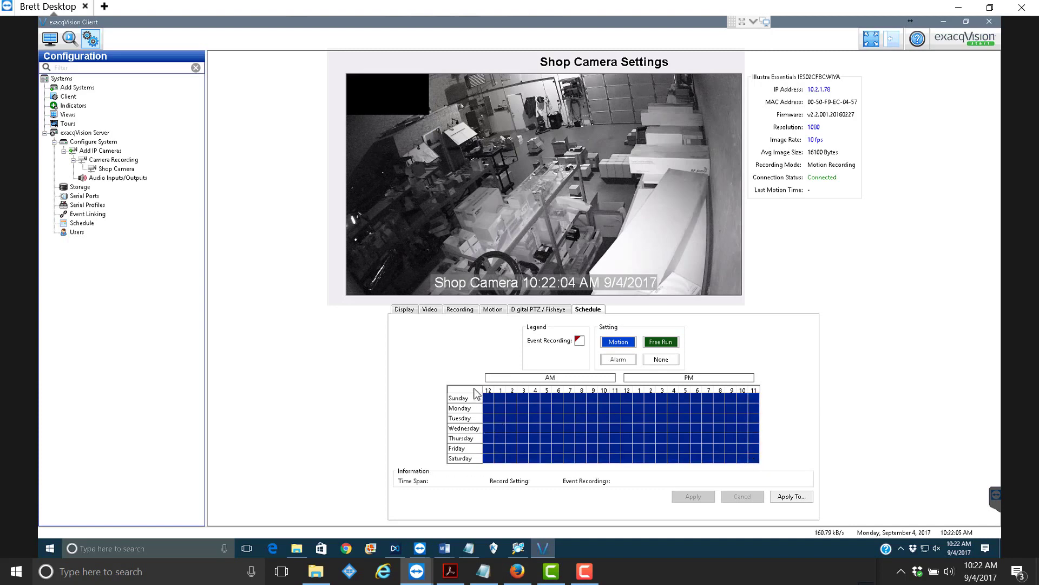
left_click(668, 346)
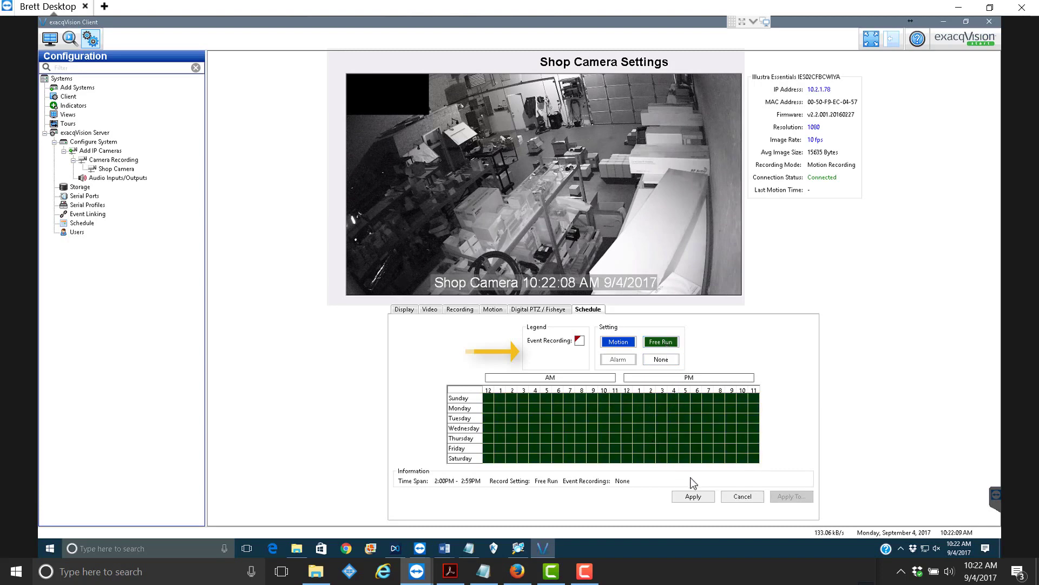
left_click(693, 496)
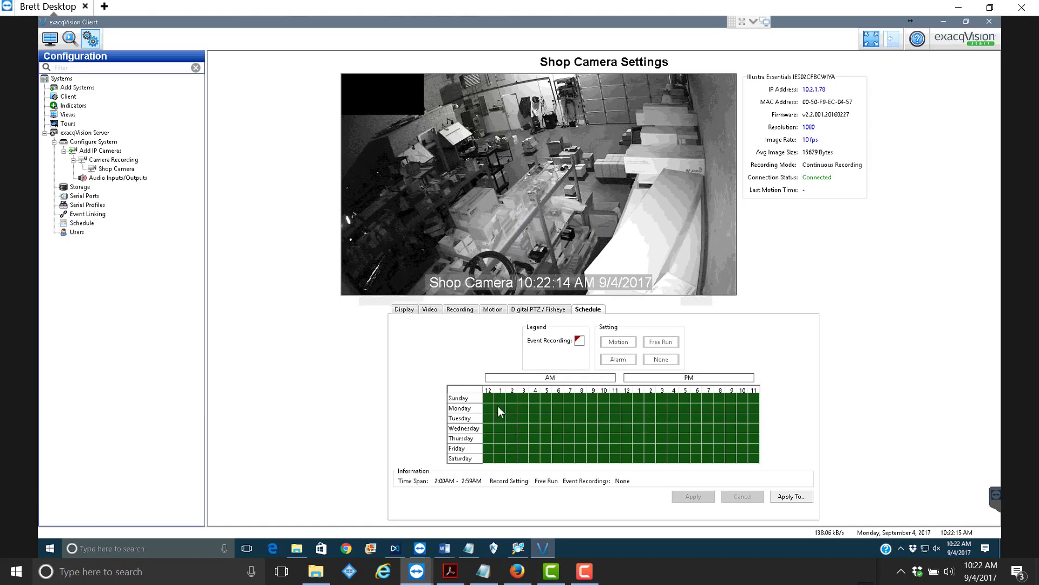
- Switch the whole weekly schedule back to Motion recording and apply it
left_click_drag(485, 400, 756, 459)
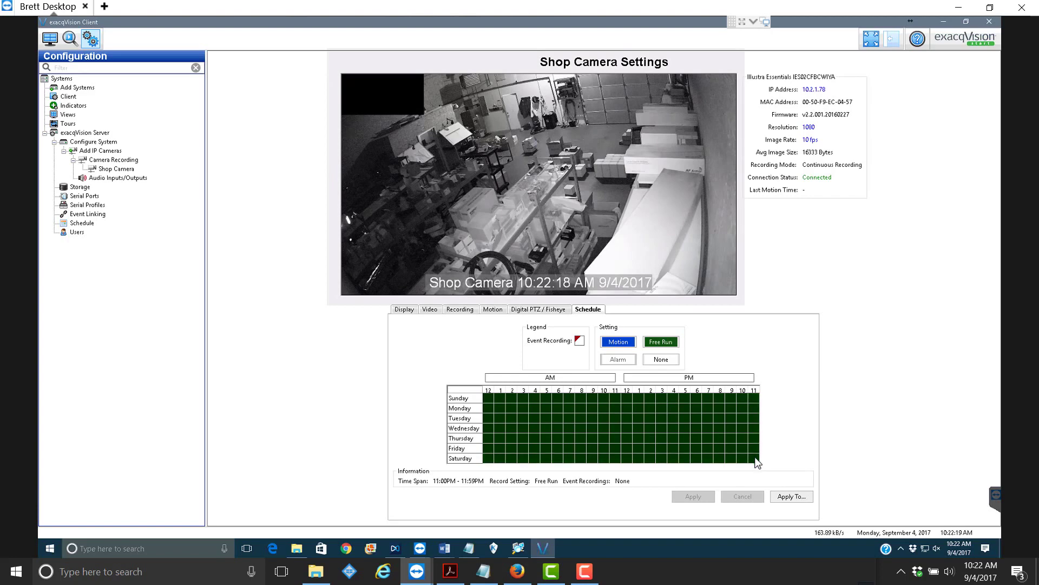
left_click(618, 341)
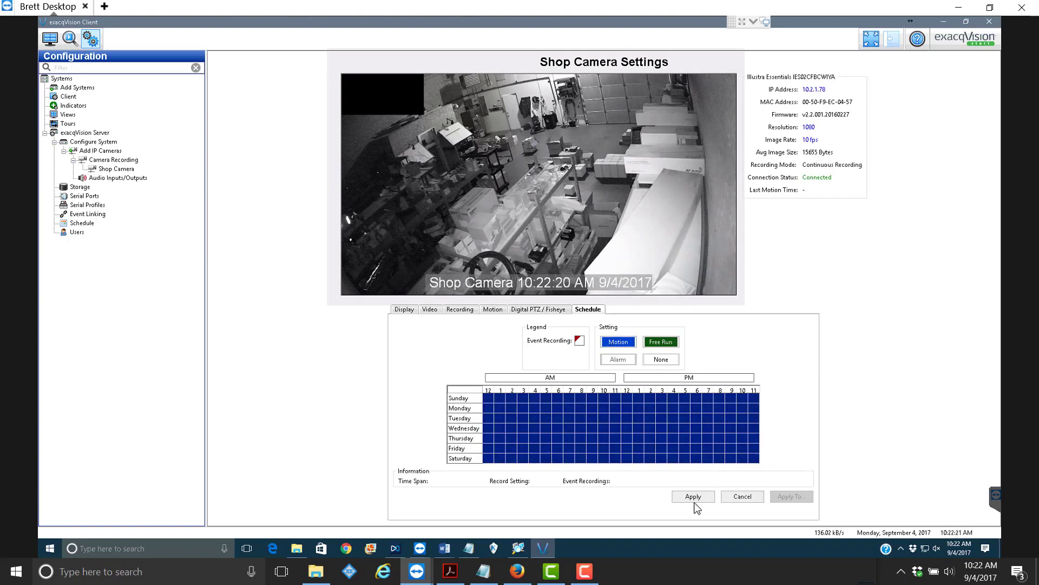
left_click(694, 496)
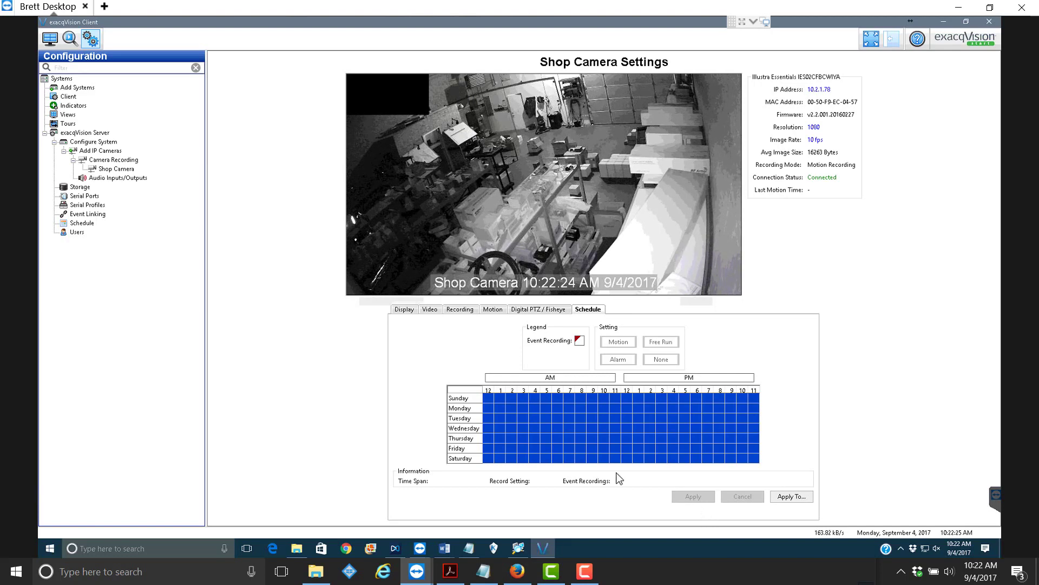
left_click(496, 317)
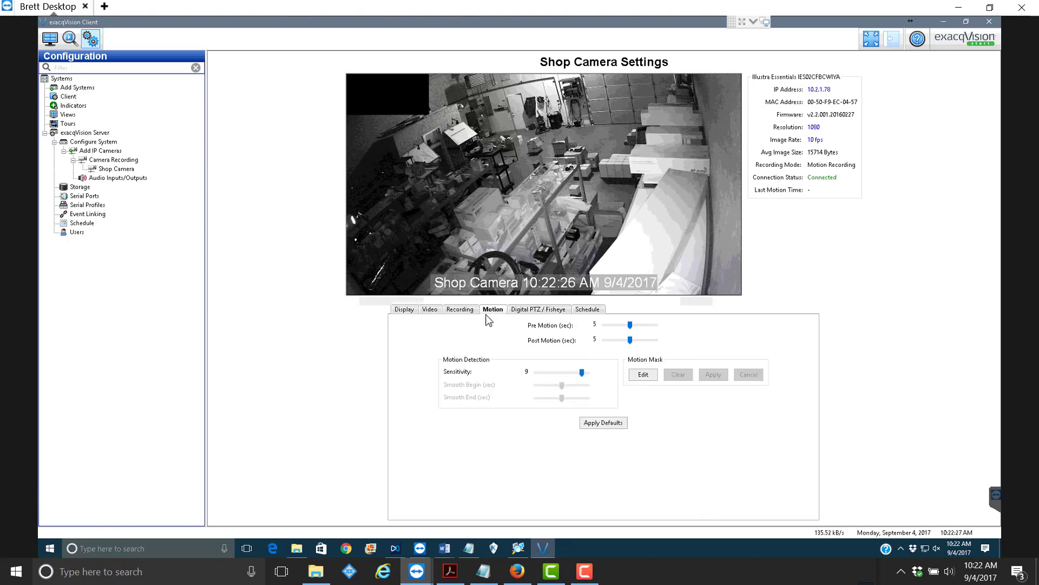
left_click(595, 311)
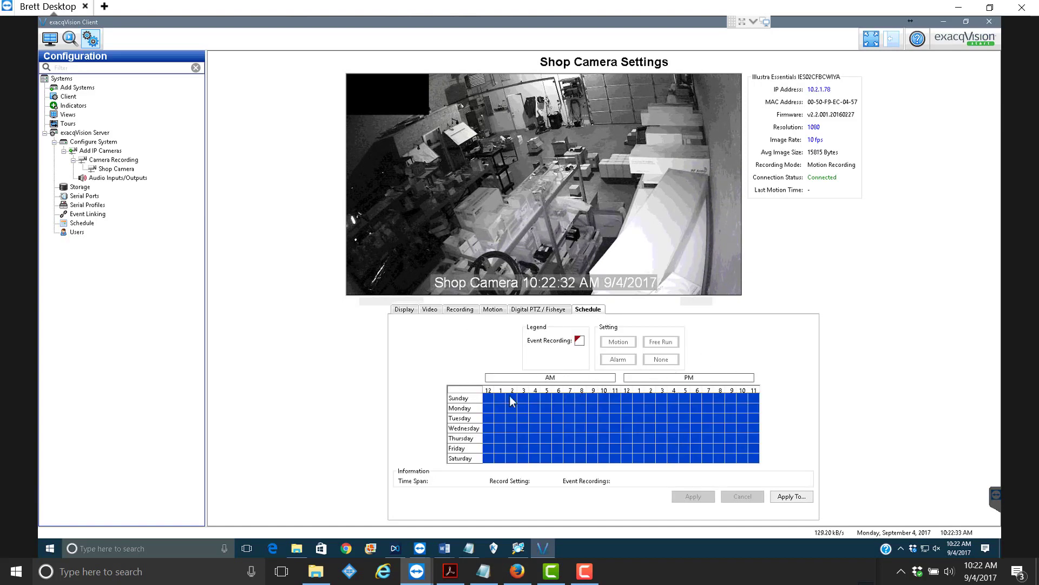
left_click(791, 499)
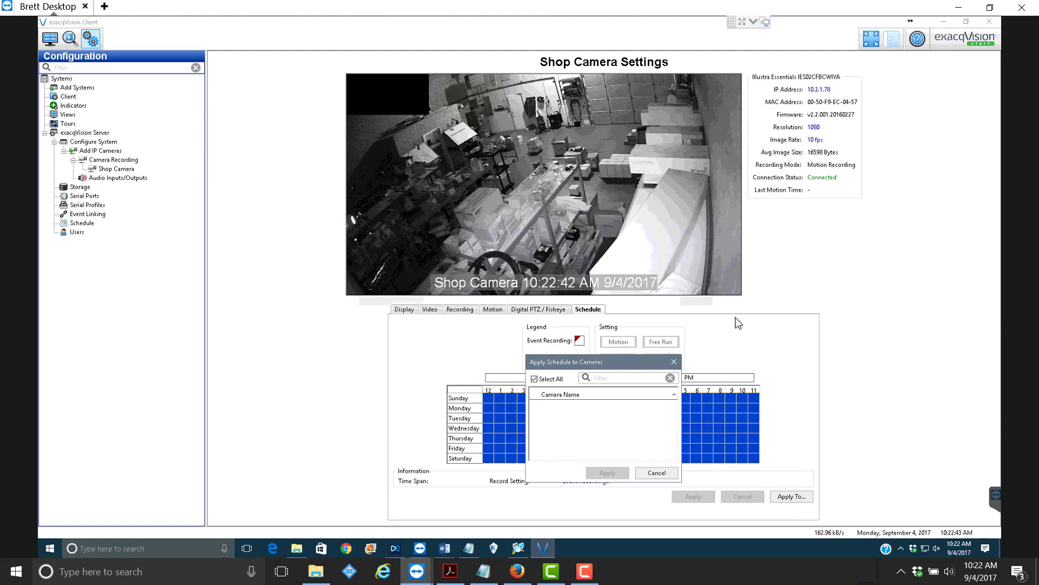
left_click_drag(577, 368, 726, 314)
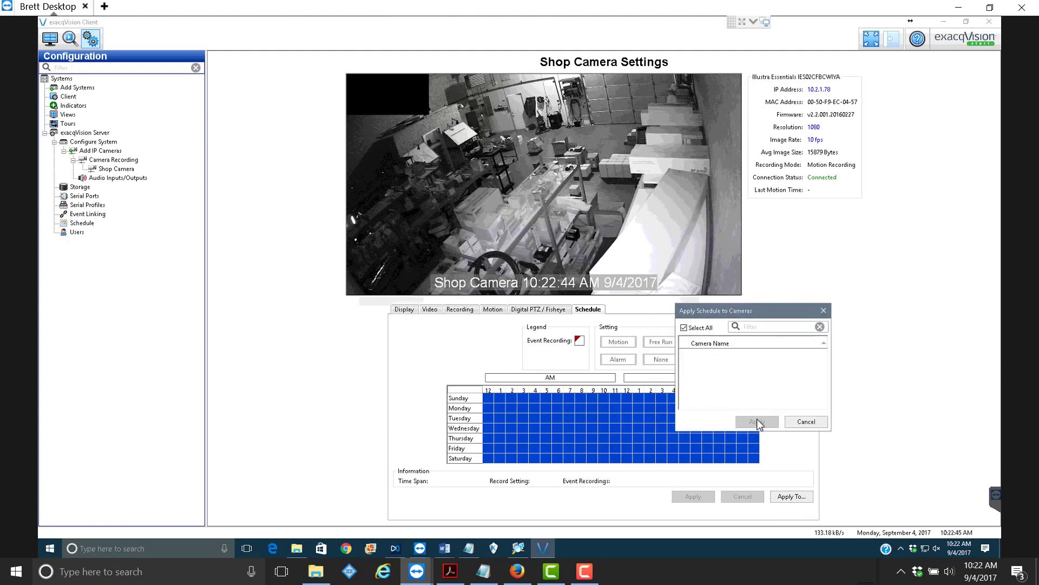
left_click(807, 421)
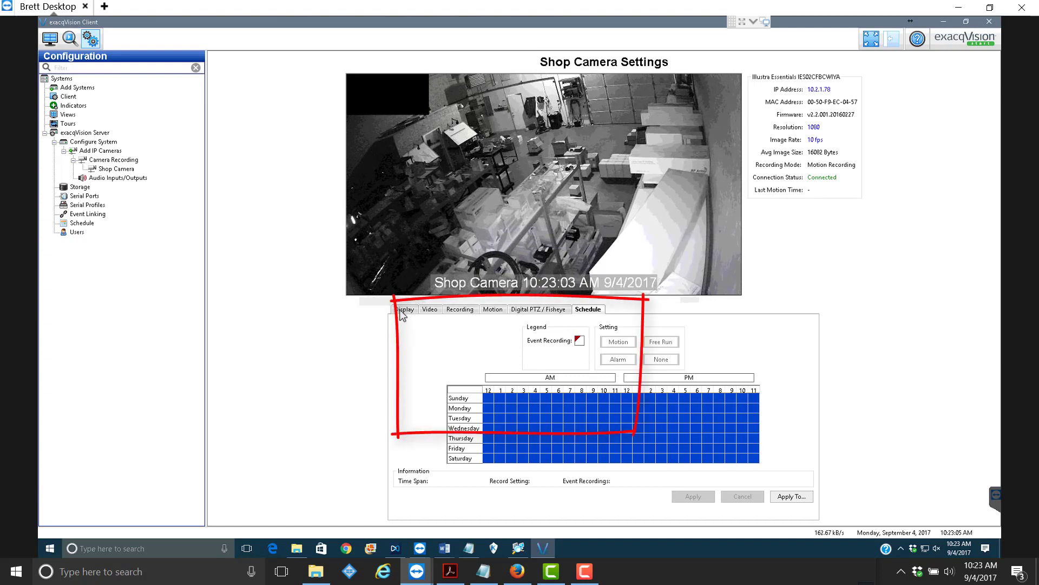
- Show the Shop Camera's Display tab for its on-screen name, time and date text
left_click(405, 314)
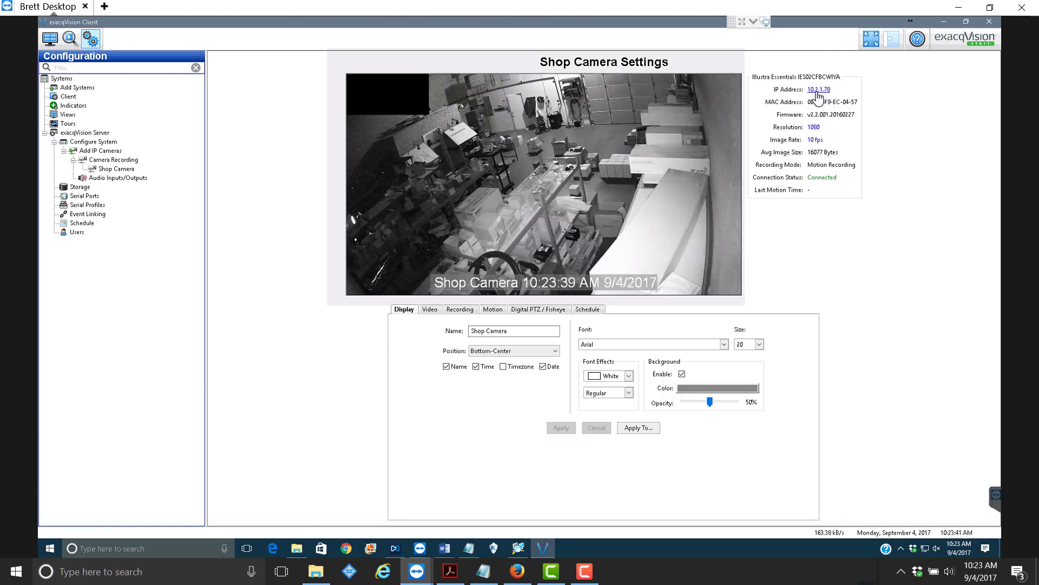
- Open the camera's web page at 10.2.1.78 in Edge and log in to it
left_click(817, 92)
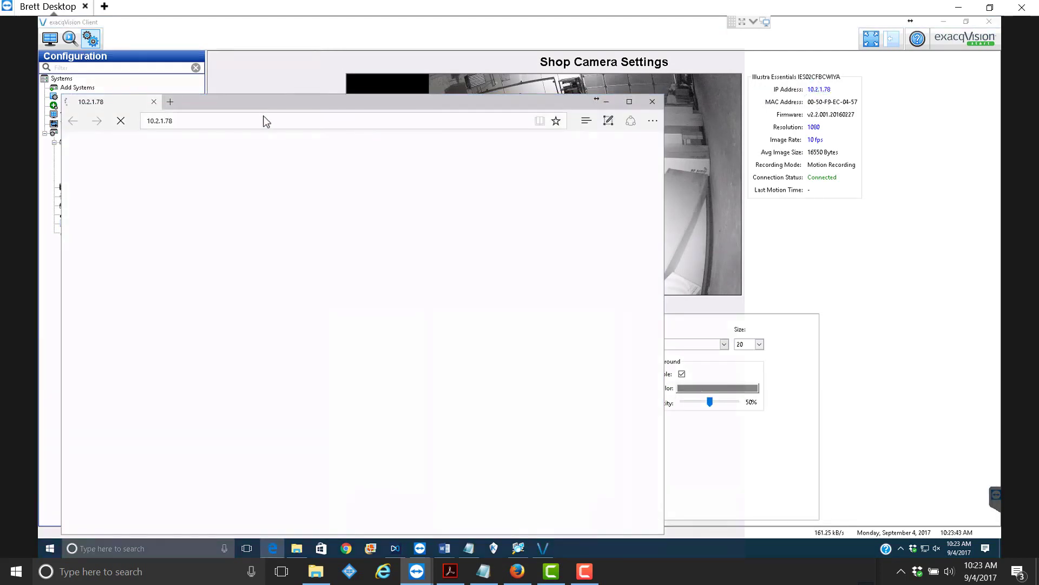
left_click_drag(267, 102, 340, 105)
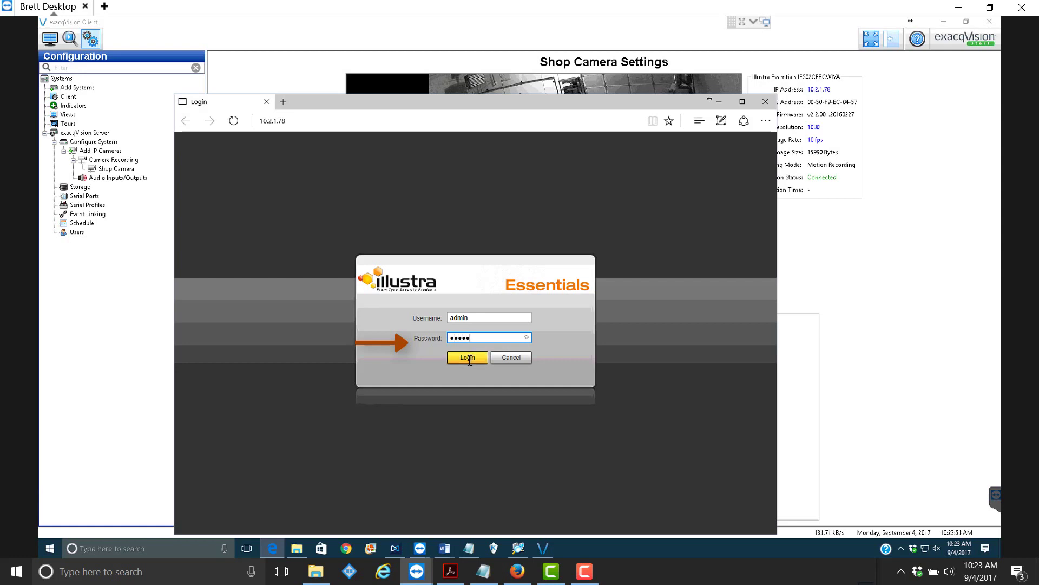
left_click(468, 362)
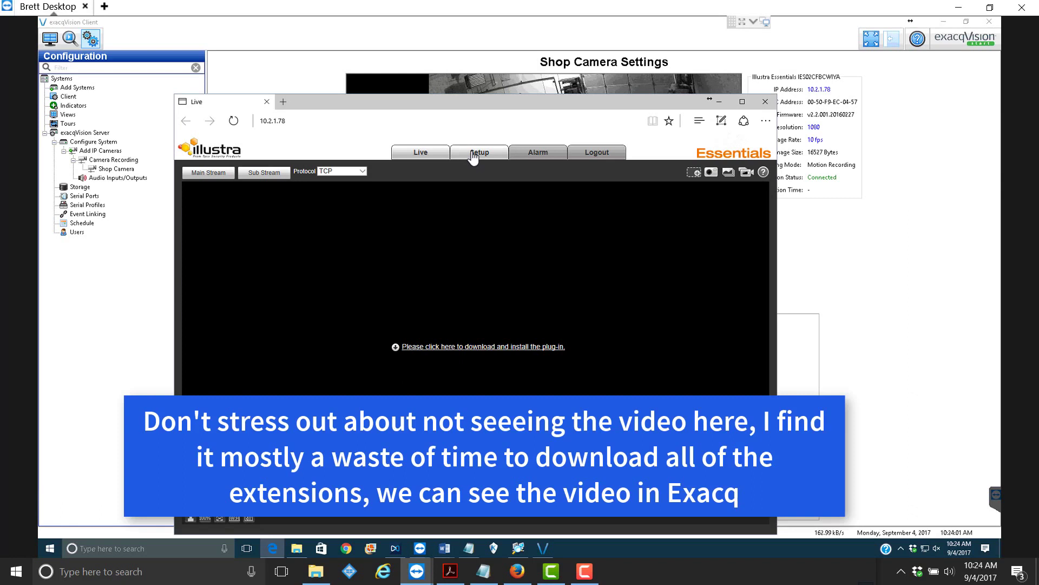
- Navigate to Setup > Camera > Video and show the Overlay tab
left_click(478, 155)
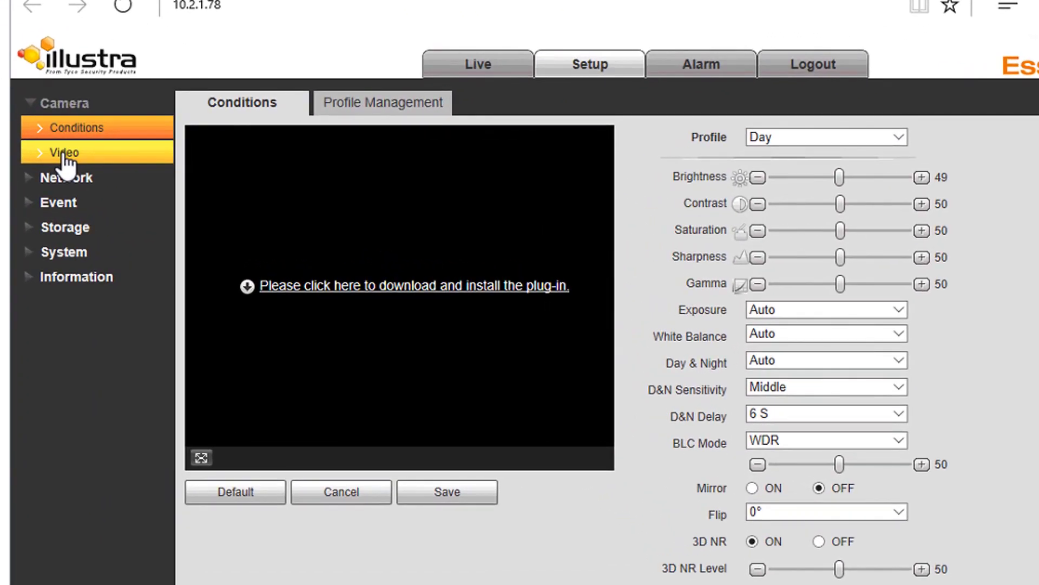
left_click(164, 179)
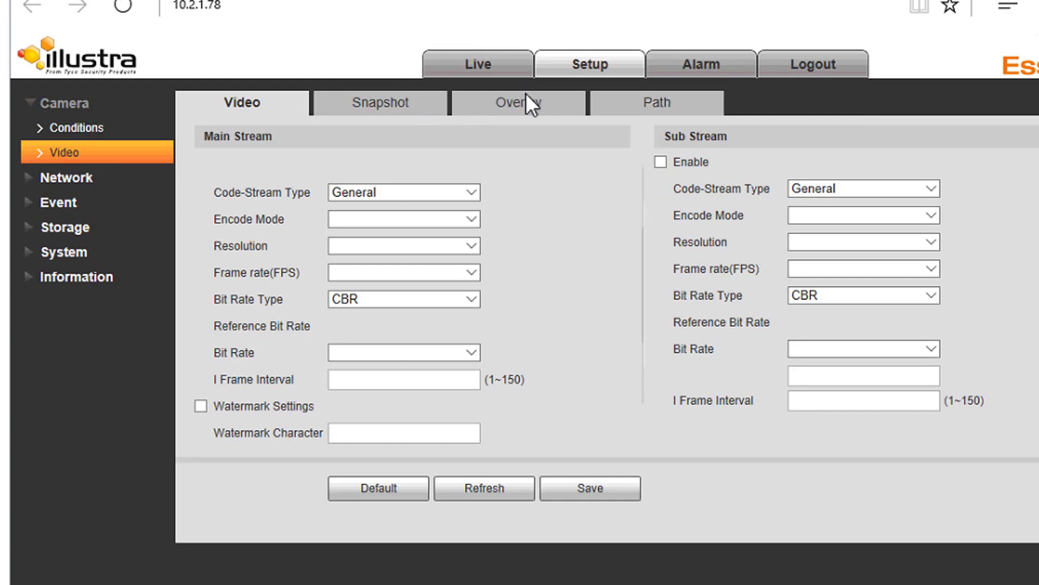
left_click(529, 111)
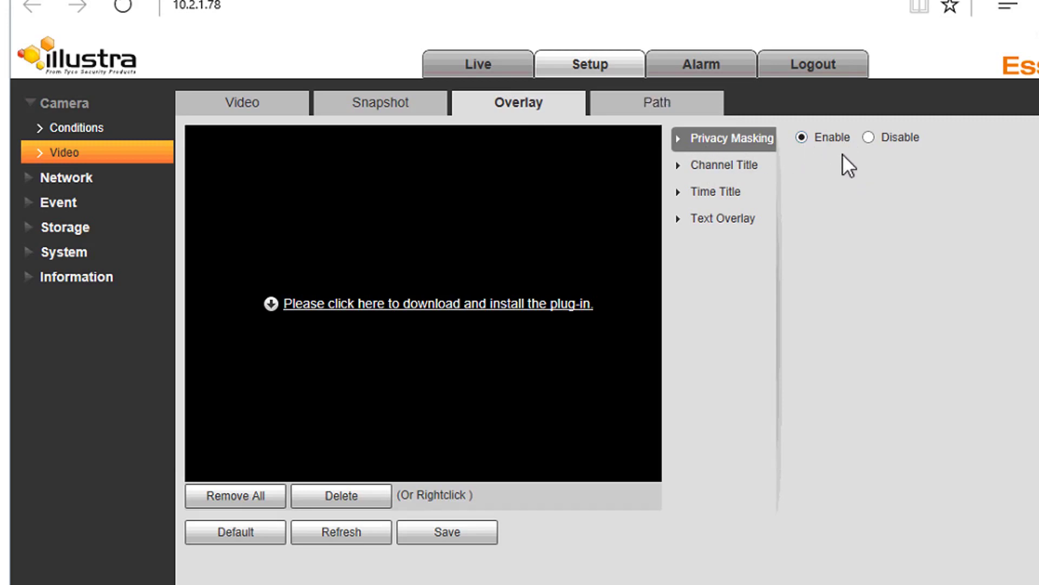
- Disable Privacy Masking in the camera's Overlay settings and save the change
left_click(870, 139)
left_click(455, 534)
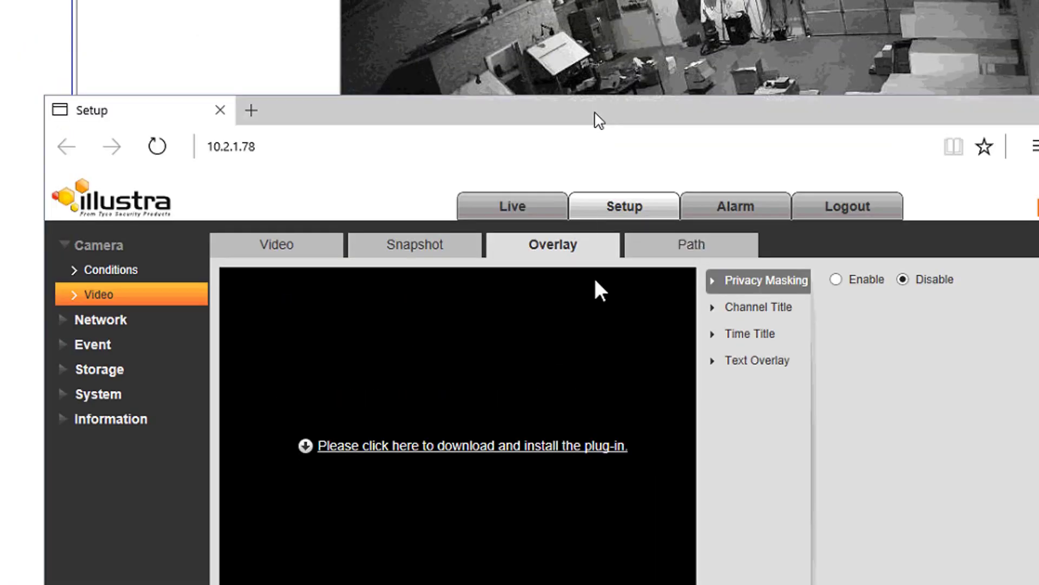
left_click_drag(596, 119, 573, 409)
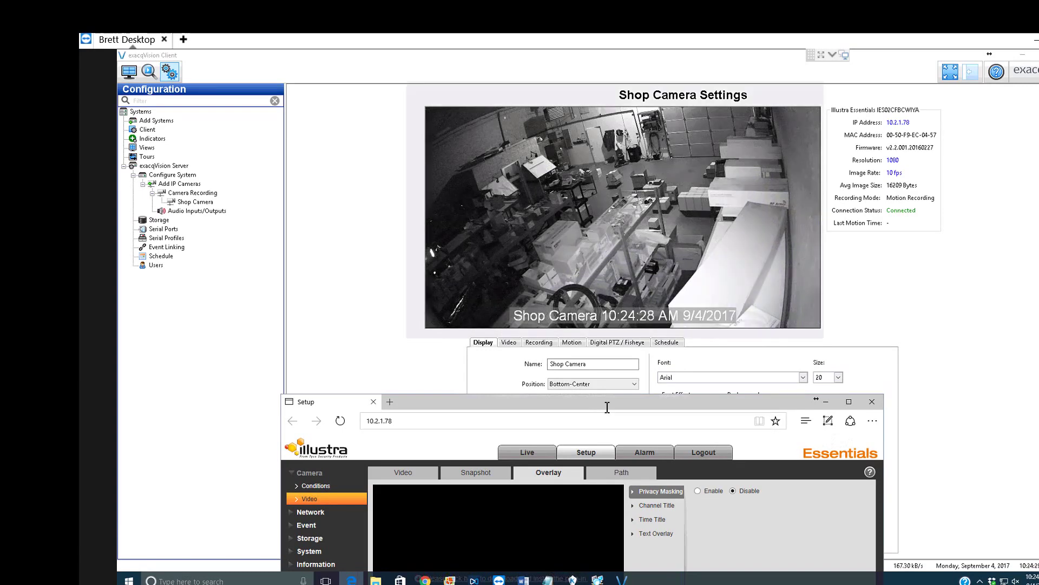
left_click_drag(607, 407, 577, 147)
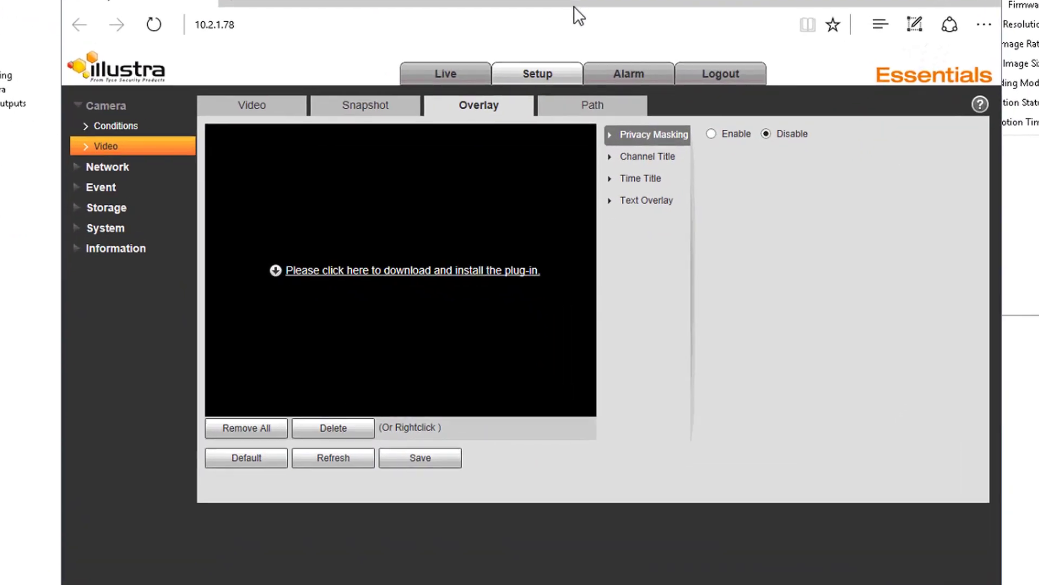
- Confirm Channel Title and Time Title are set to Disable, then close the camera's web page
left_click(657, 163)
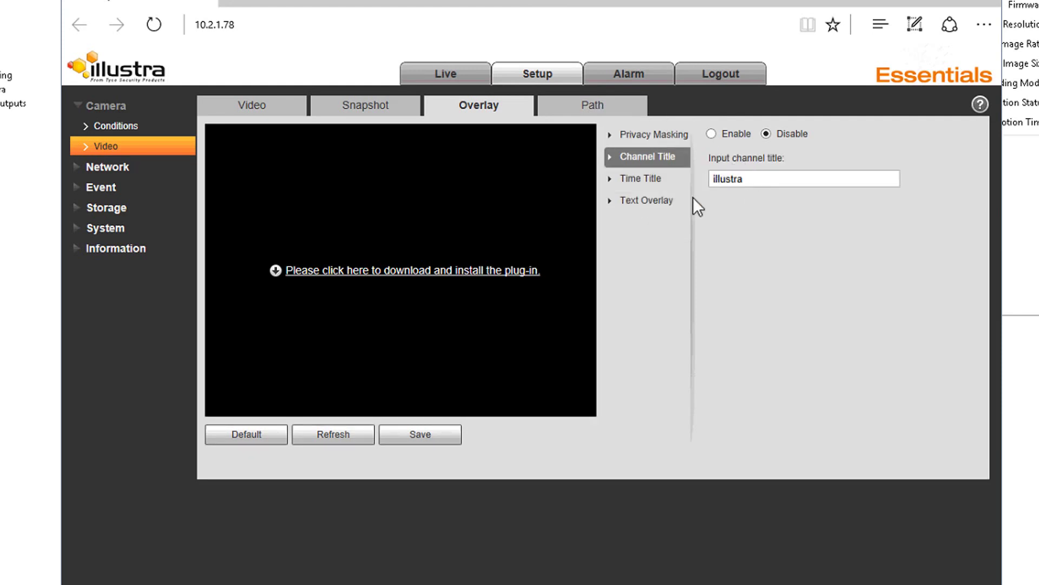
left_click(644, 182)
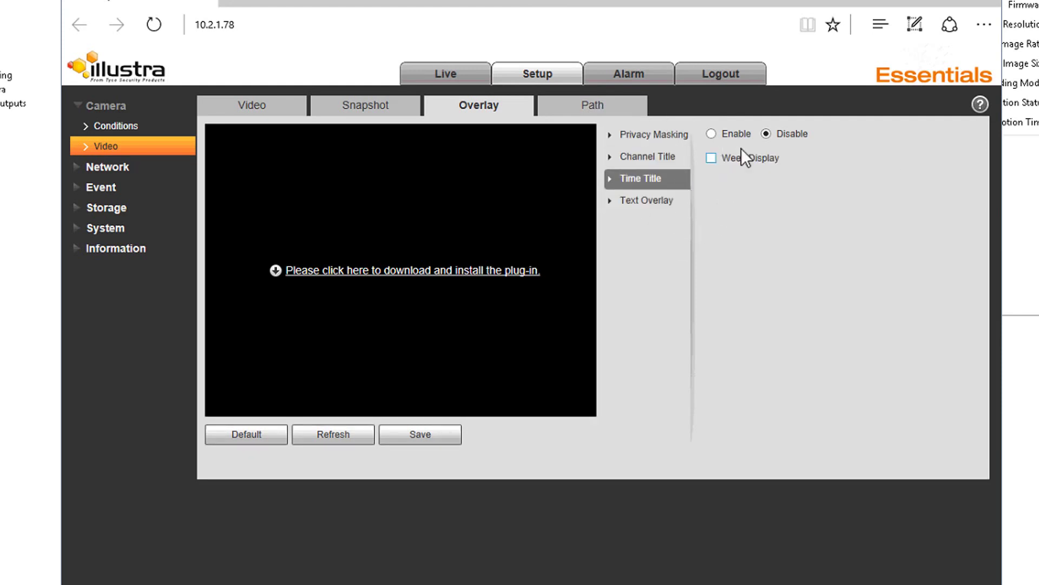
left_click_drag(586, 7, 585, 32)
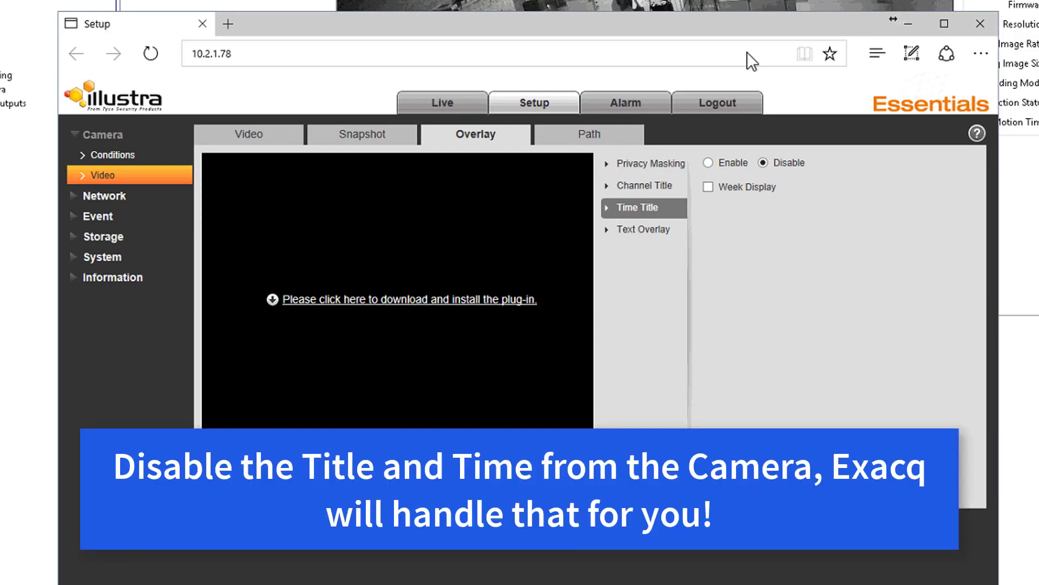
left_click(980, 24)
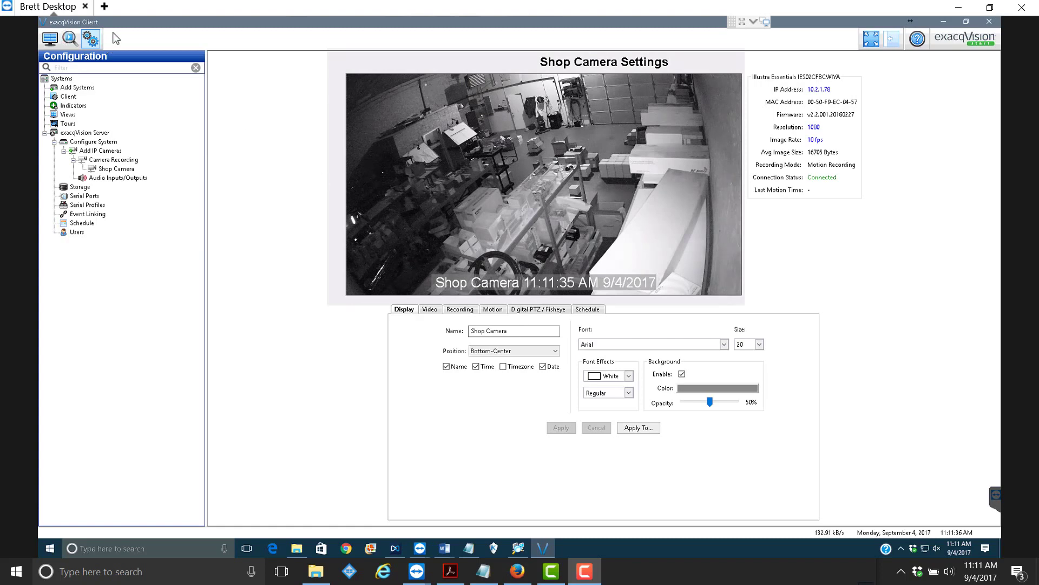
- Search the Shop Camera's recordings with the end time raised to 11:25 AM
left_click(66, 42)
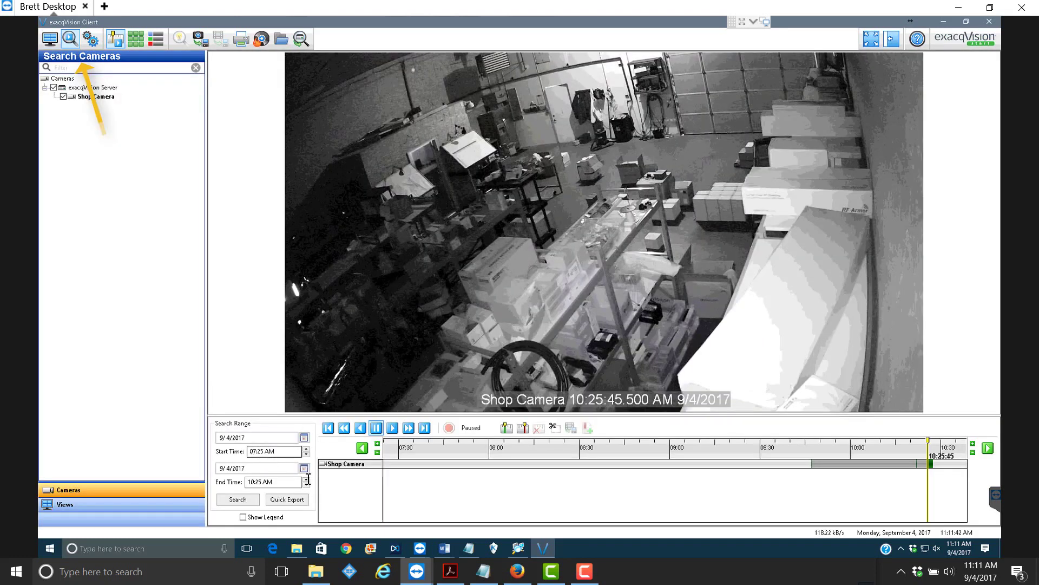
left_click(260, 482)
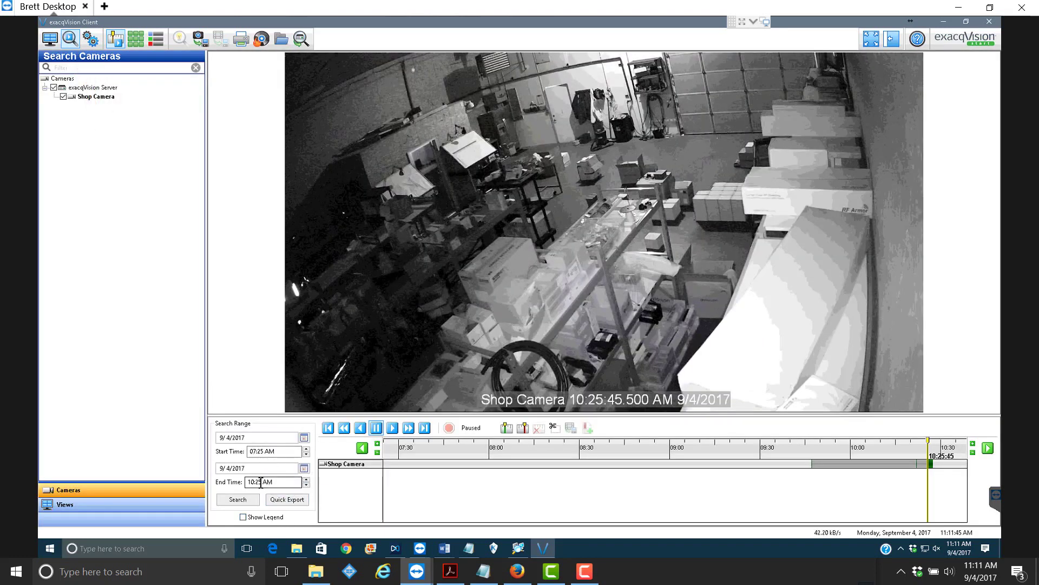
left_click(307, 485)
left_click(307, 480)
left_click(237, 499)
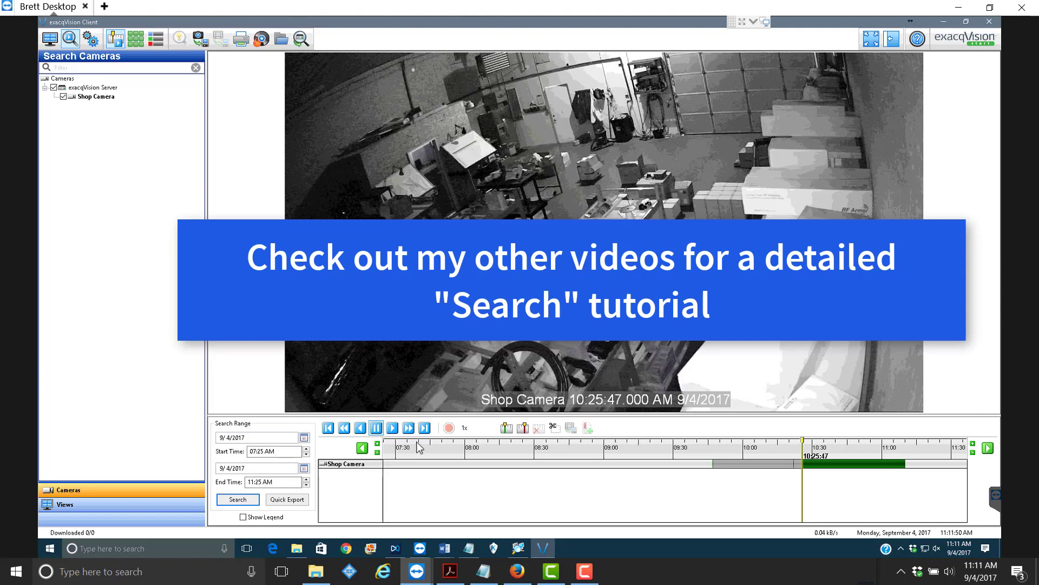
- Play the found footage, fast-forward at 4x, pause it, then return to Live view
left_click(392, 427)
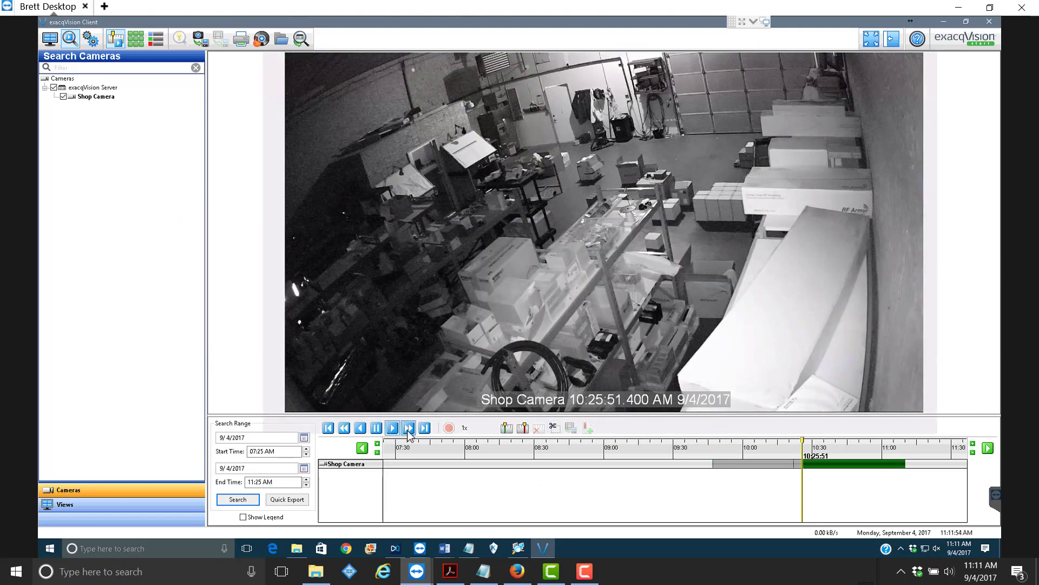
left_click(408, 429)
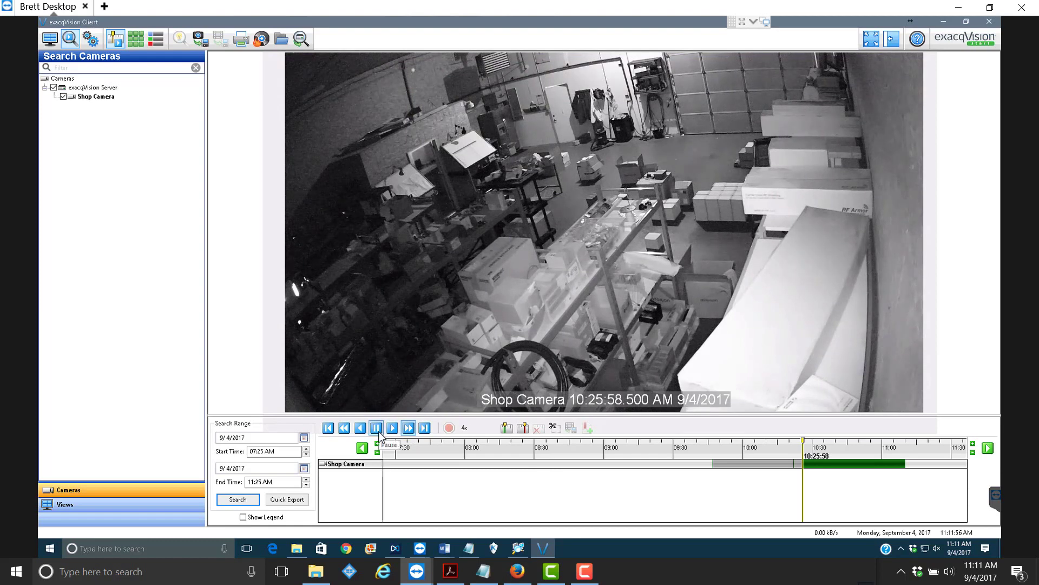
left_click(378, 432)
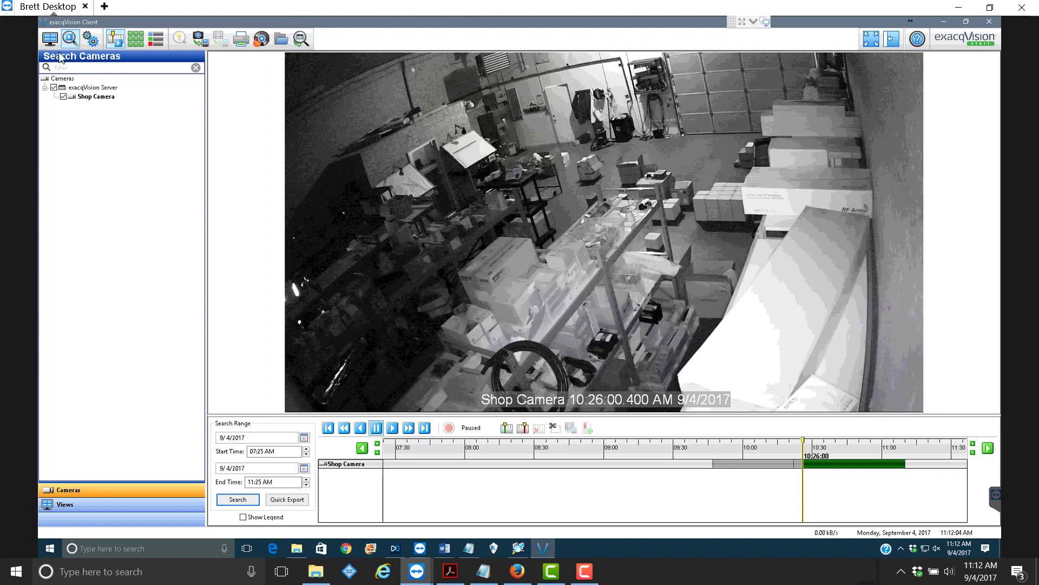
left_click(49, 40)
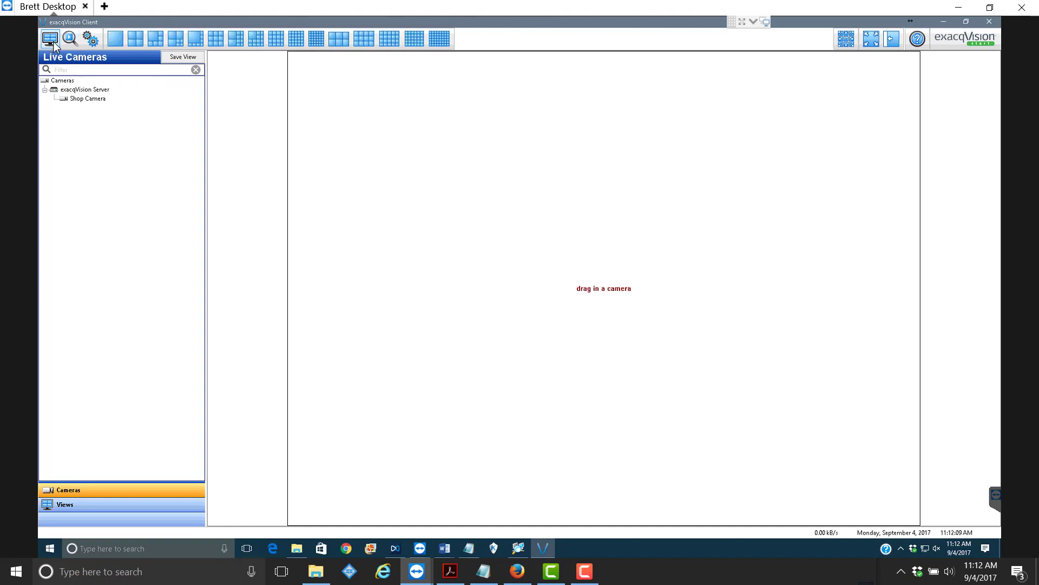
- Place the Shop Camera live feed in the empty view and bring up its context menu
left_click_drag(71, 98, 610, 171)
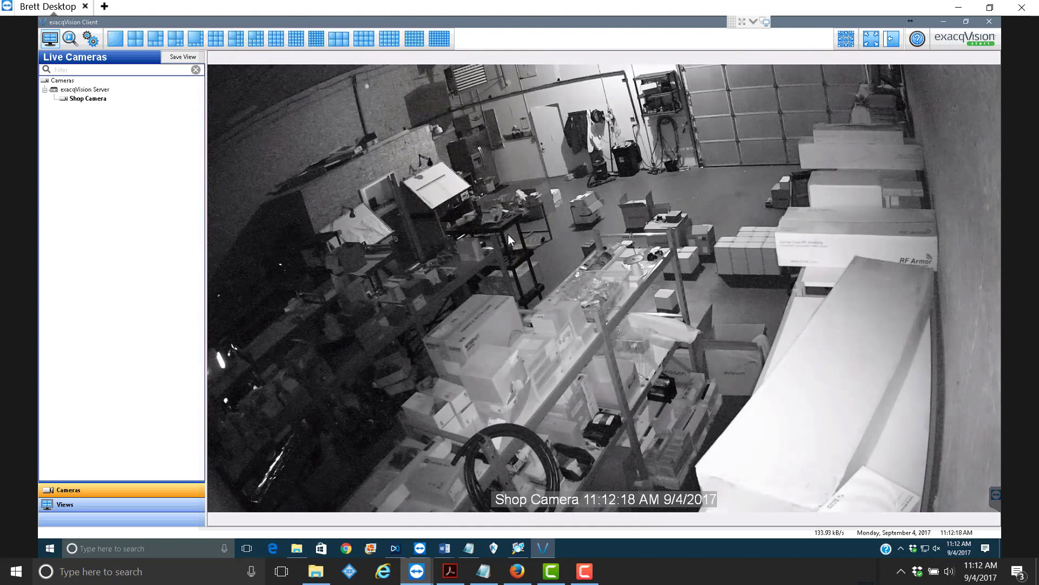
right_click(576, 212)
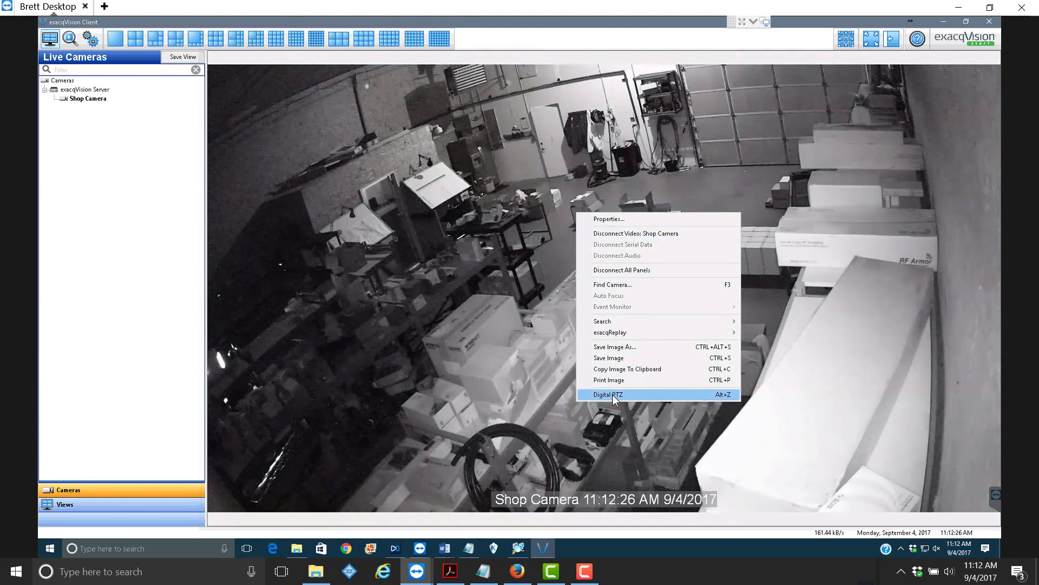
- Enable Digital PTZ on the Shop Camera feed and test zooming in and out
left_click(612, 394)
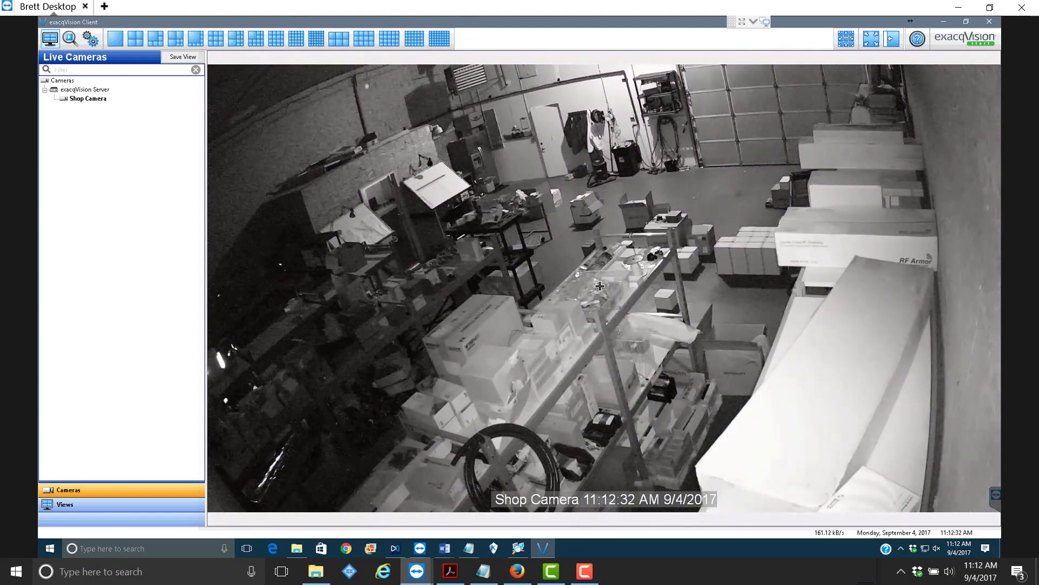
scroll(599, 286, "up", 5)
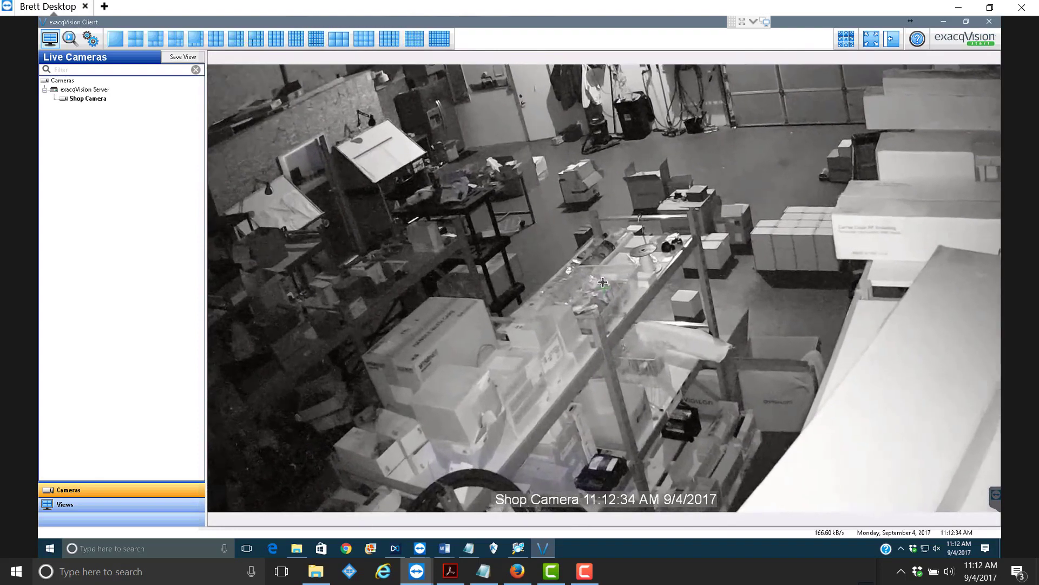
scroll(602, 290, "down", 5)
scroll(593, 249, "up", 2)
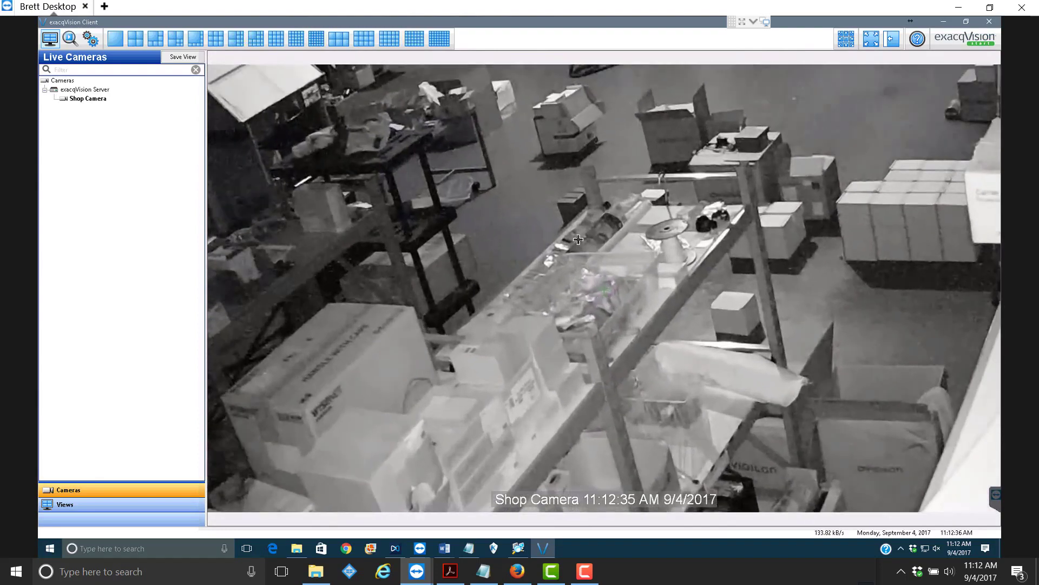
scroll(504, 240, "down", 4)
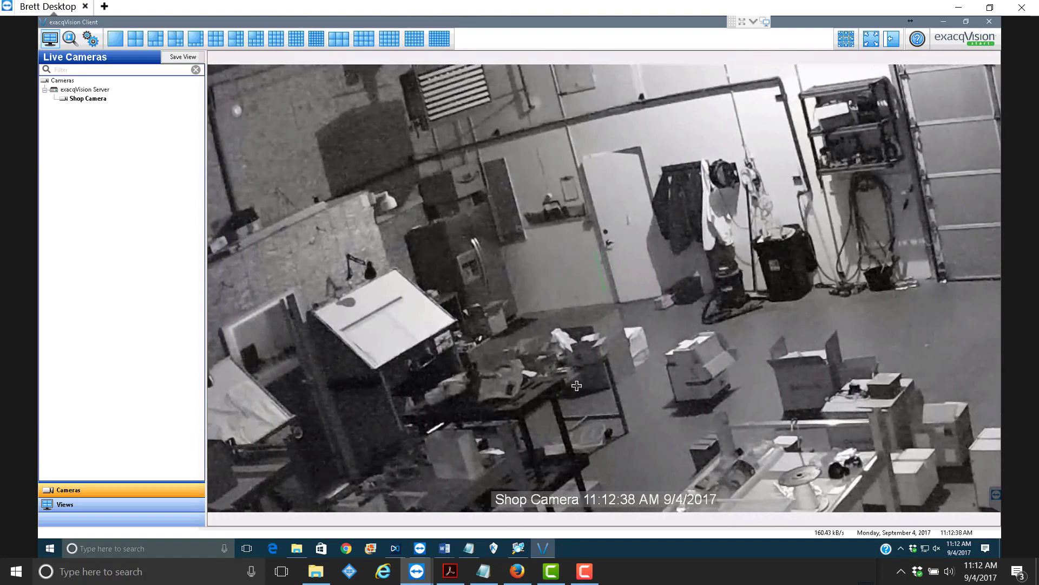
scroll(607, 399, "down", 4)
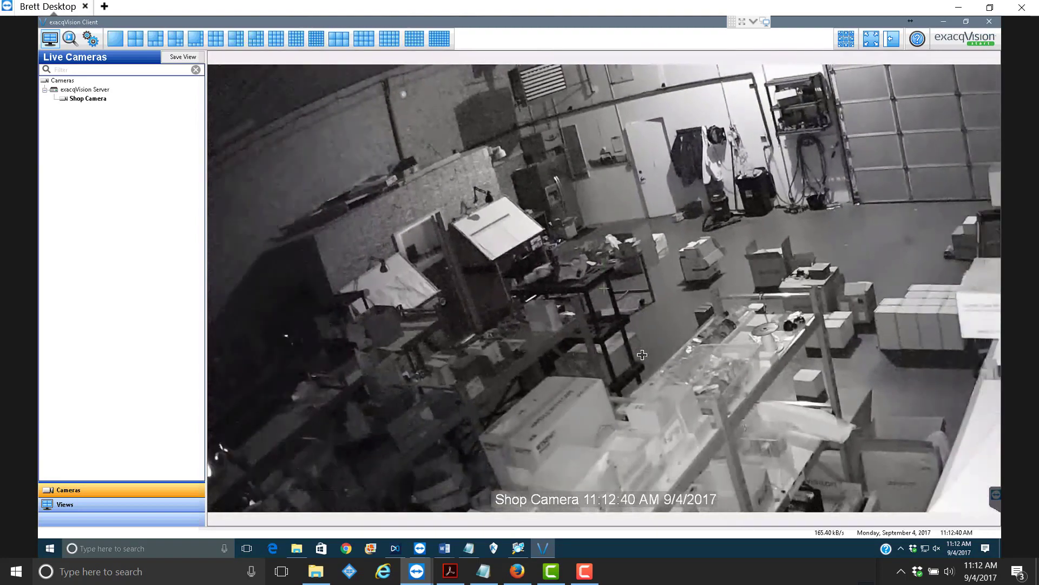
scroll(642, 354, "down", 3)
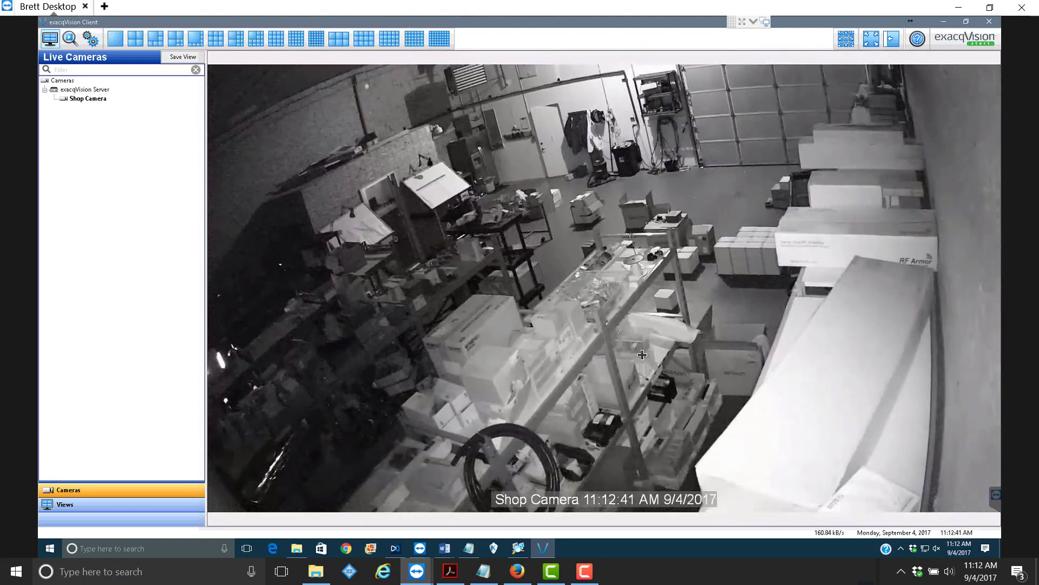
- Jump to the '1 CCTV Shelf' digital PTZ preset, then switch to the 2x2 layout
right_click(620, 311)
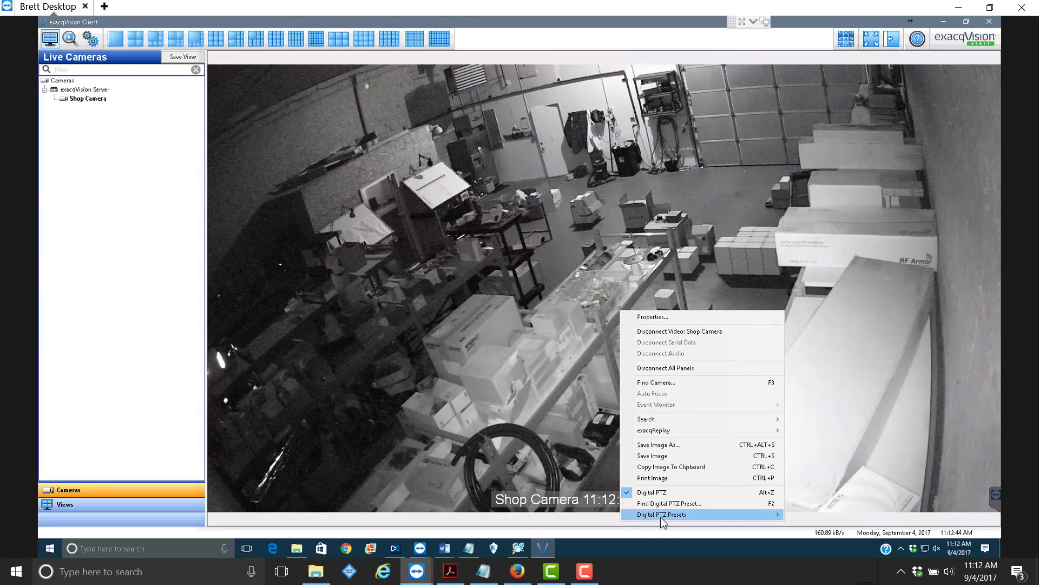
mouse_move(662, 519)
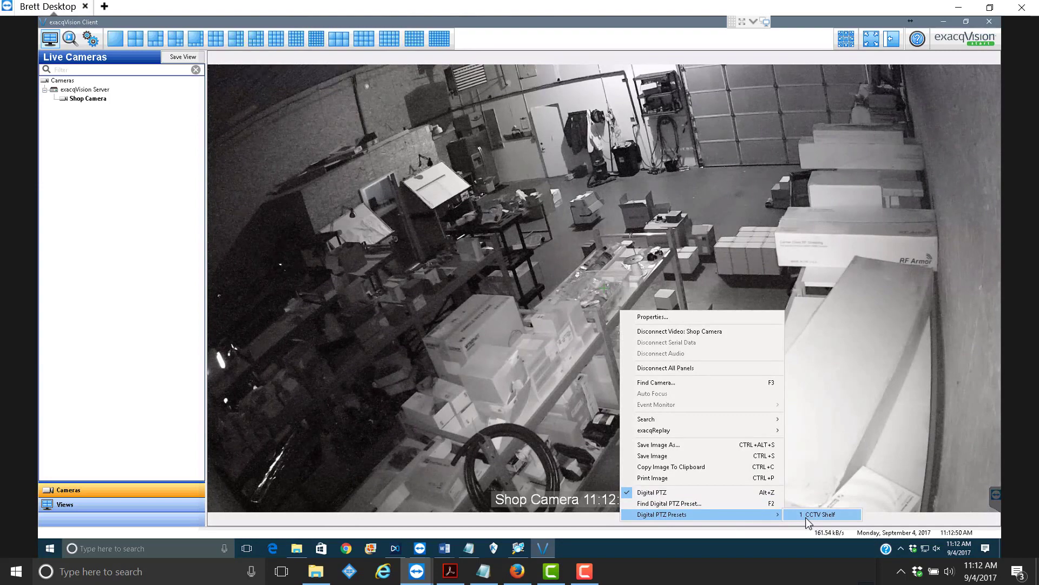
left_click(820, 514)
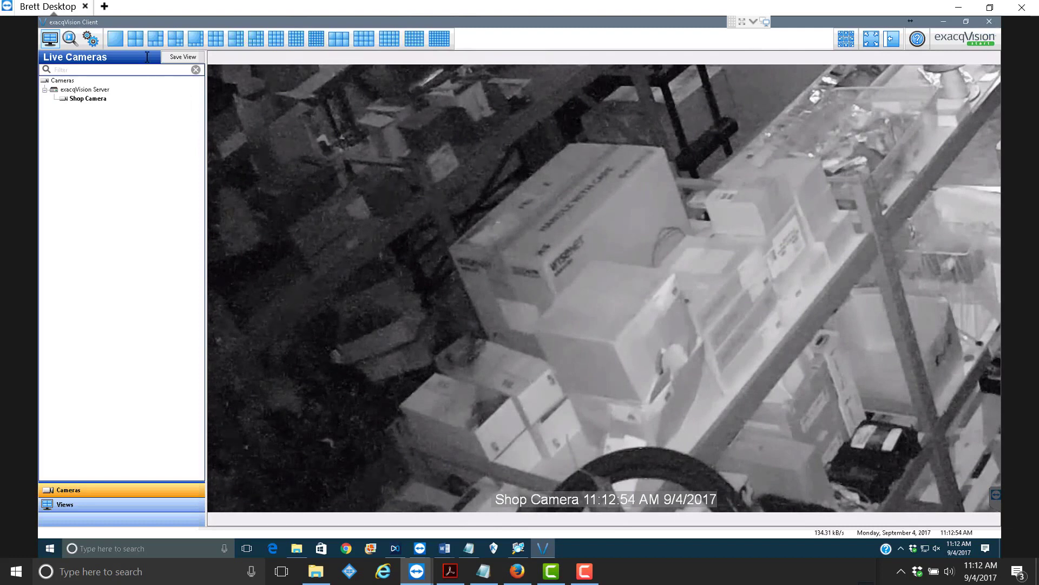
left_click(134, 38)
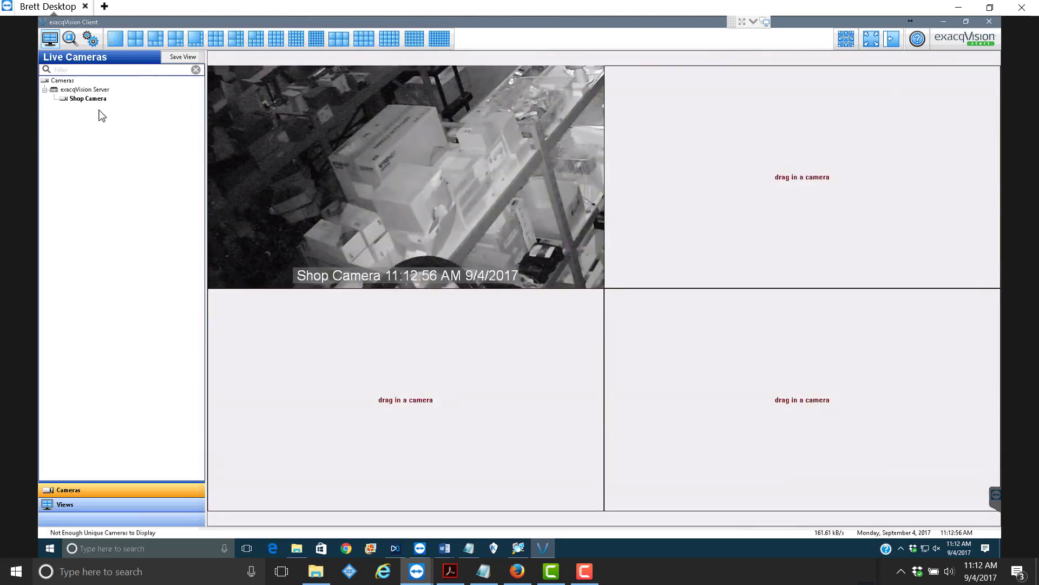
- Add Shop Camera to the top-right panel with Digital PTZ, zoomed on the shop floor boxes
left_click_drag(87, 100, 680, 141)
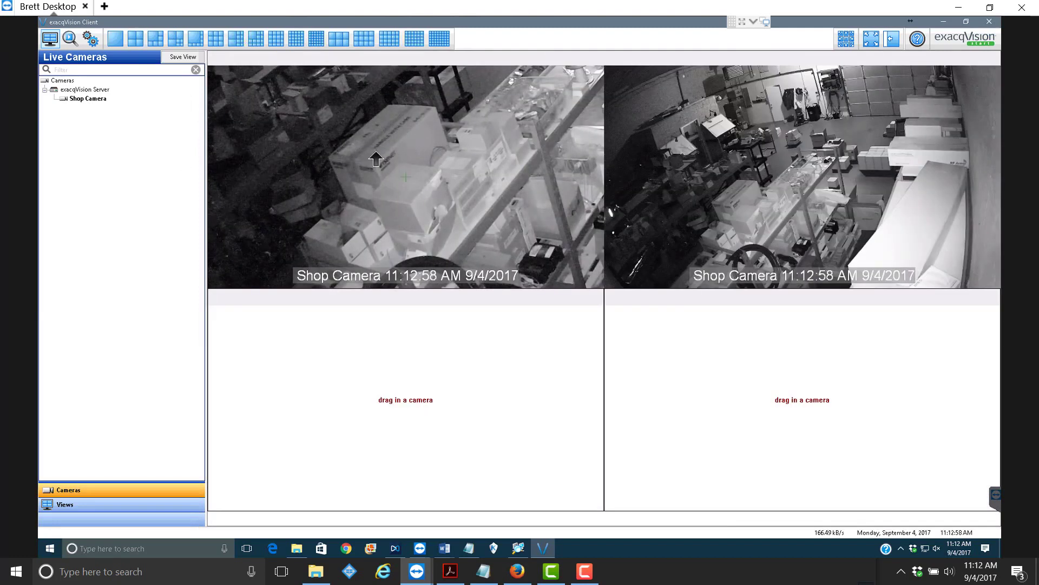
right_click(812, 141)
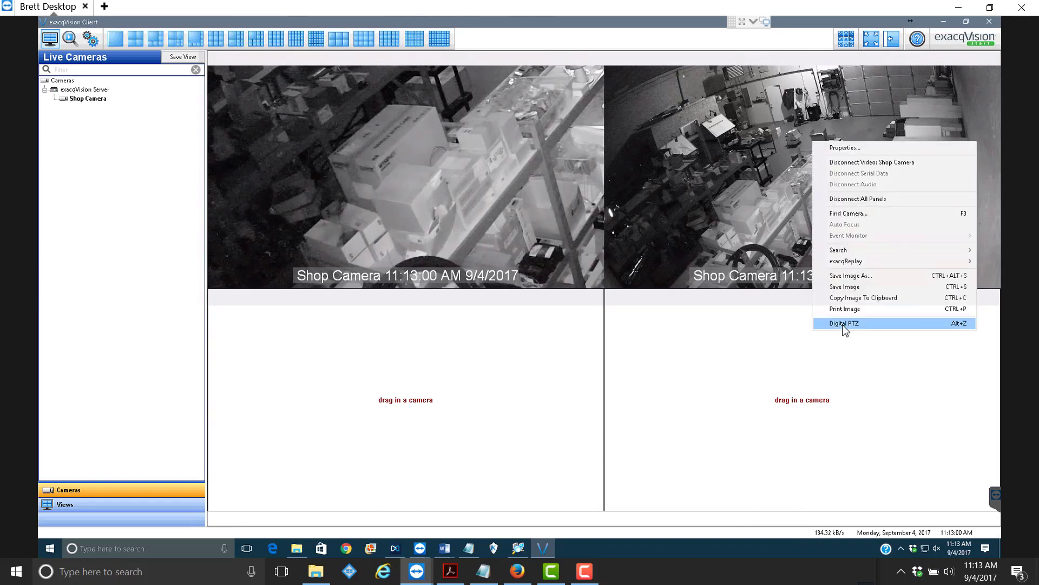
left_click(846, 328)
scroll(824, 188, "up", 2)
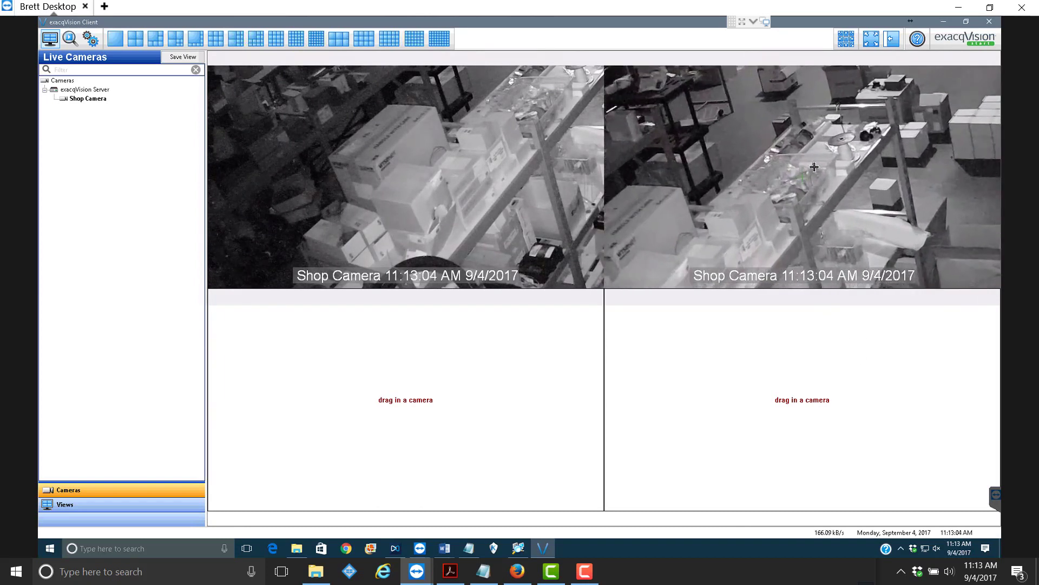
left_click_drag(803, 177, 826, 108)
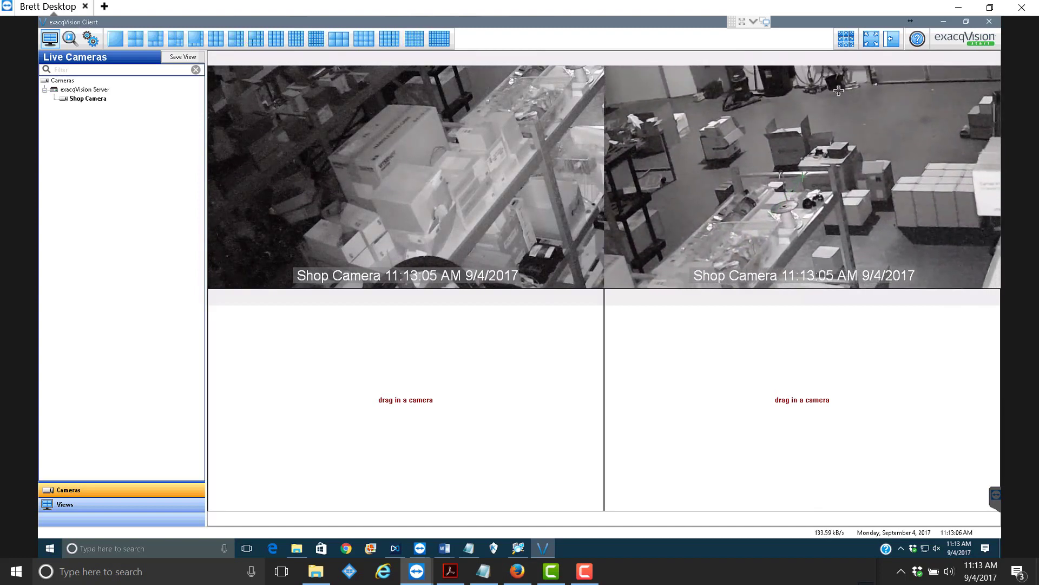
scroll(812, 178, "up", 3)
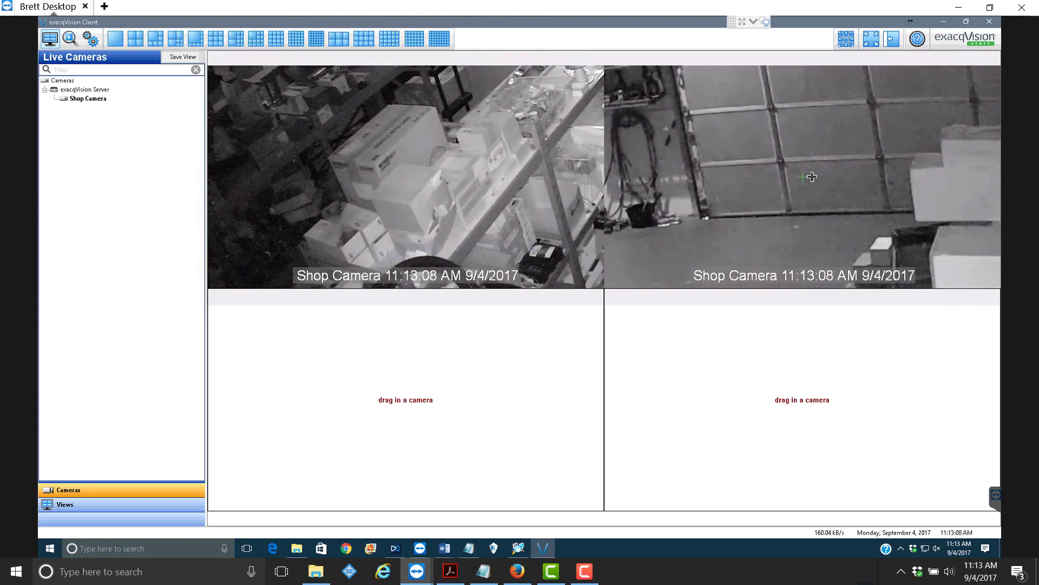
scroll(807, 175, "down", 3)
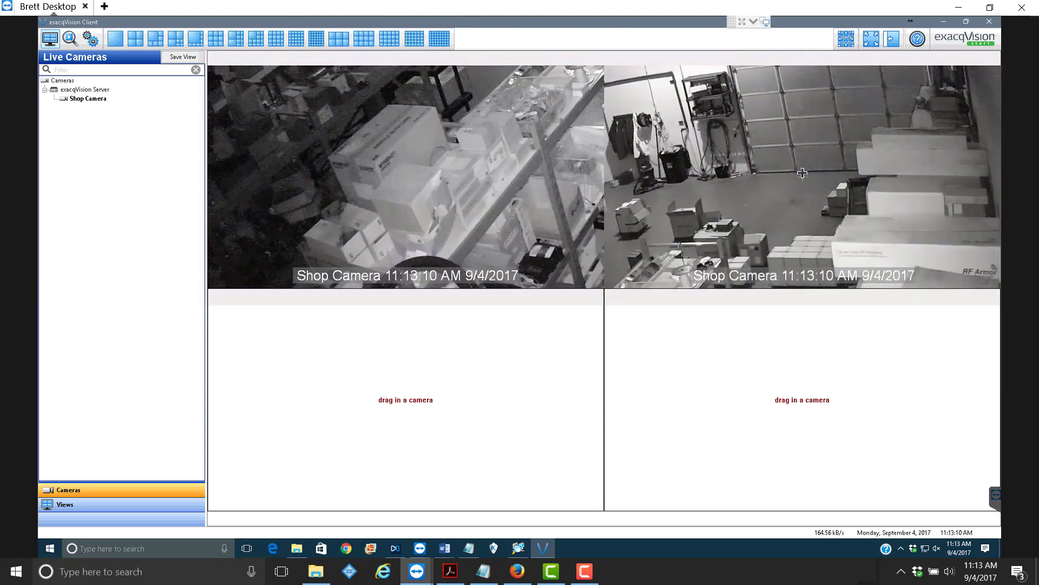
mouse_move(802, 173)
left_mouse_down()
mouse_move(865, 167)
mouse_move(797, 177)
mouse_move(827, 197)
mouse_move(801, 177)
left_mouse_up()
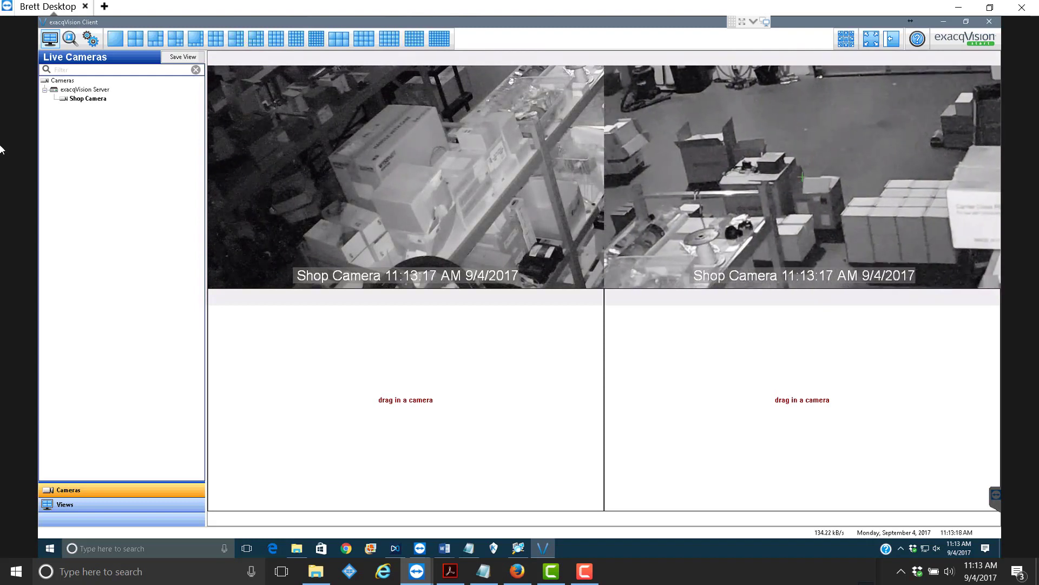
- Add Shop Camera to the bottom-left panel of the grid
left_click_drag(78, 103, 533, 414)
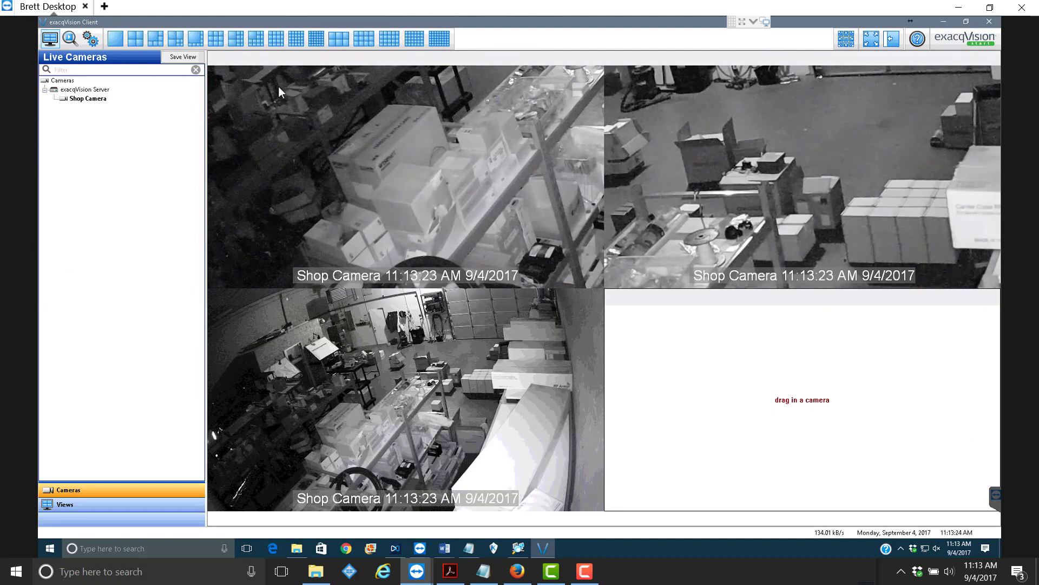
left_click_drag(124, 99, 616, 403)
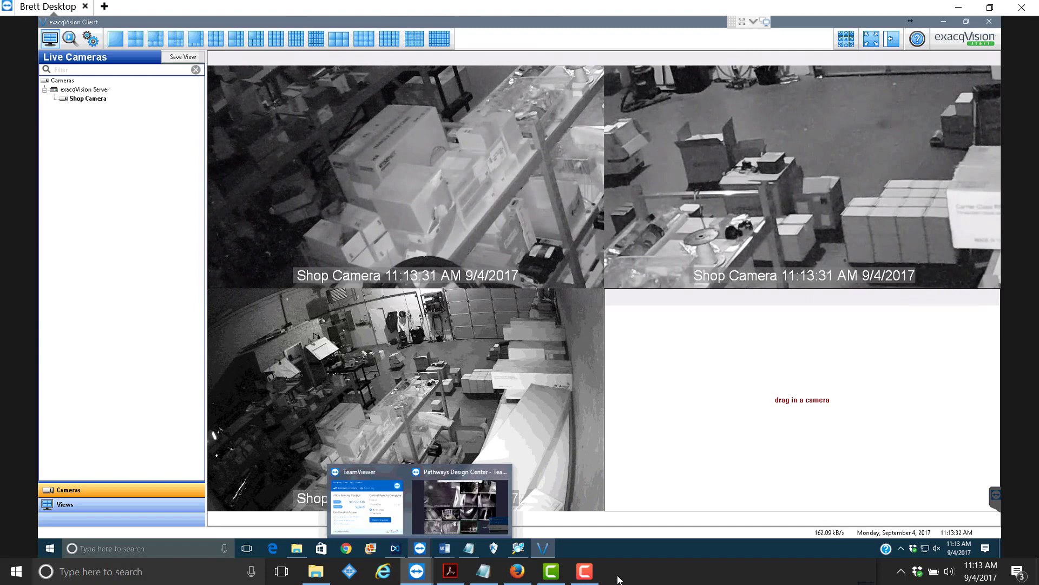
left_click(586, 572)
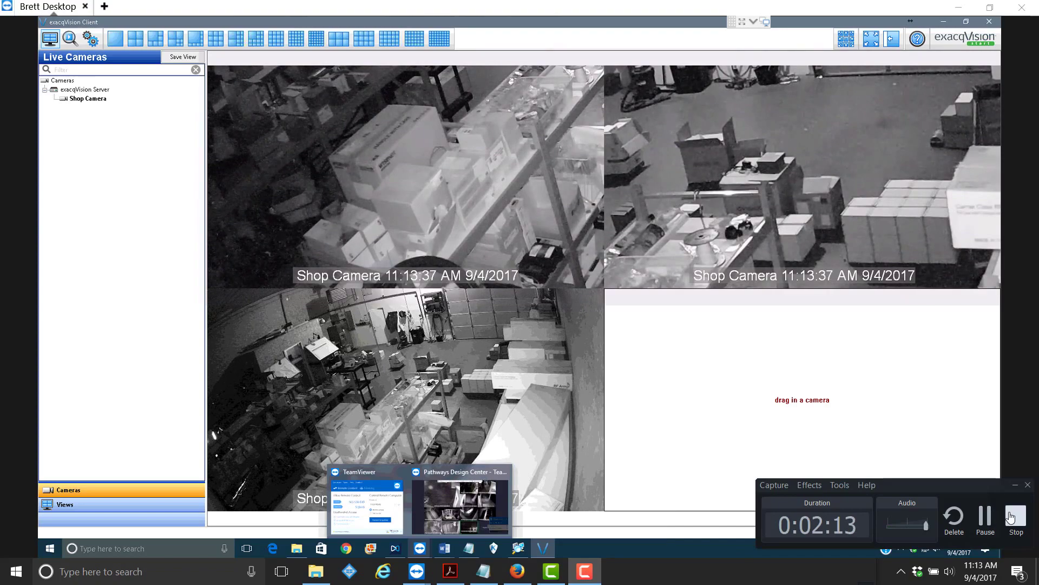
left_click(1010, 517)
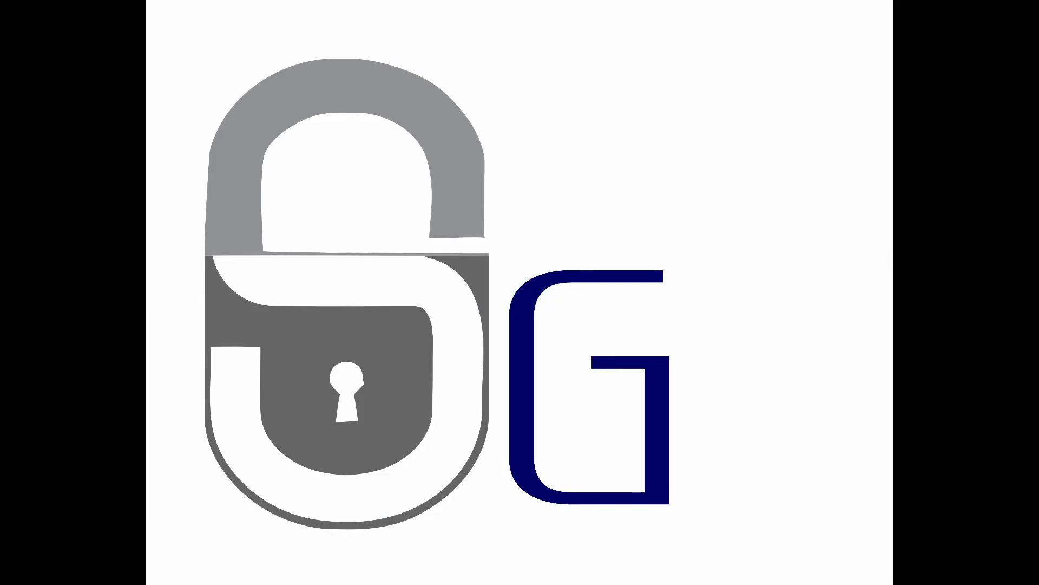